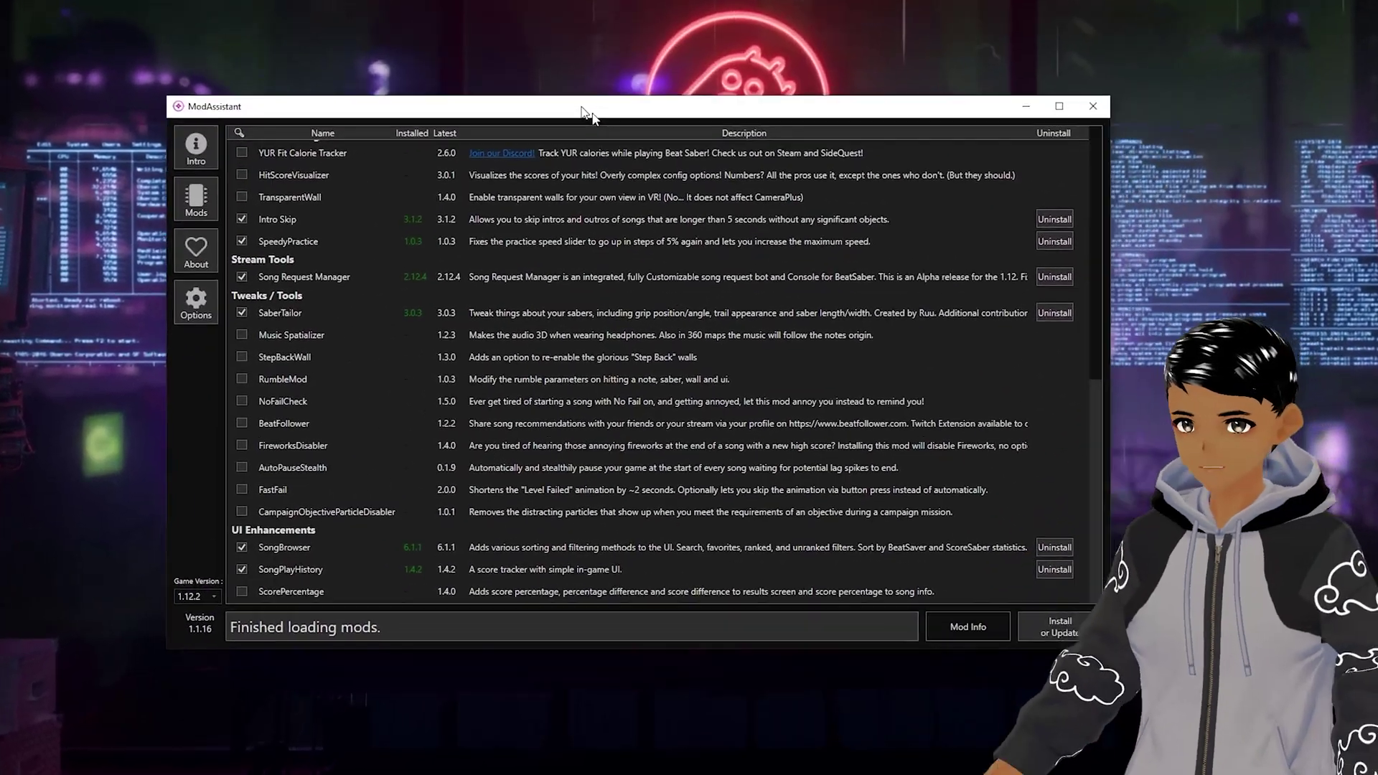
Scroll through ModAssistant's installed mods list on the Mods tab
{"action": "scroll", "coordinate": [99, 321], "scroll_direction": "up", "scroll_amount": 10}
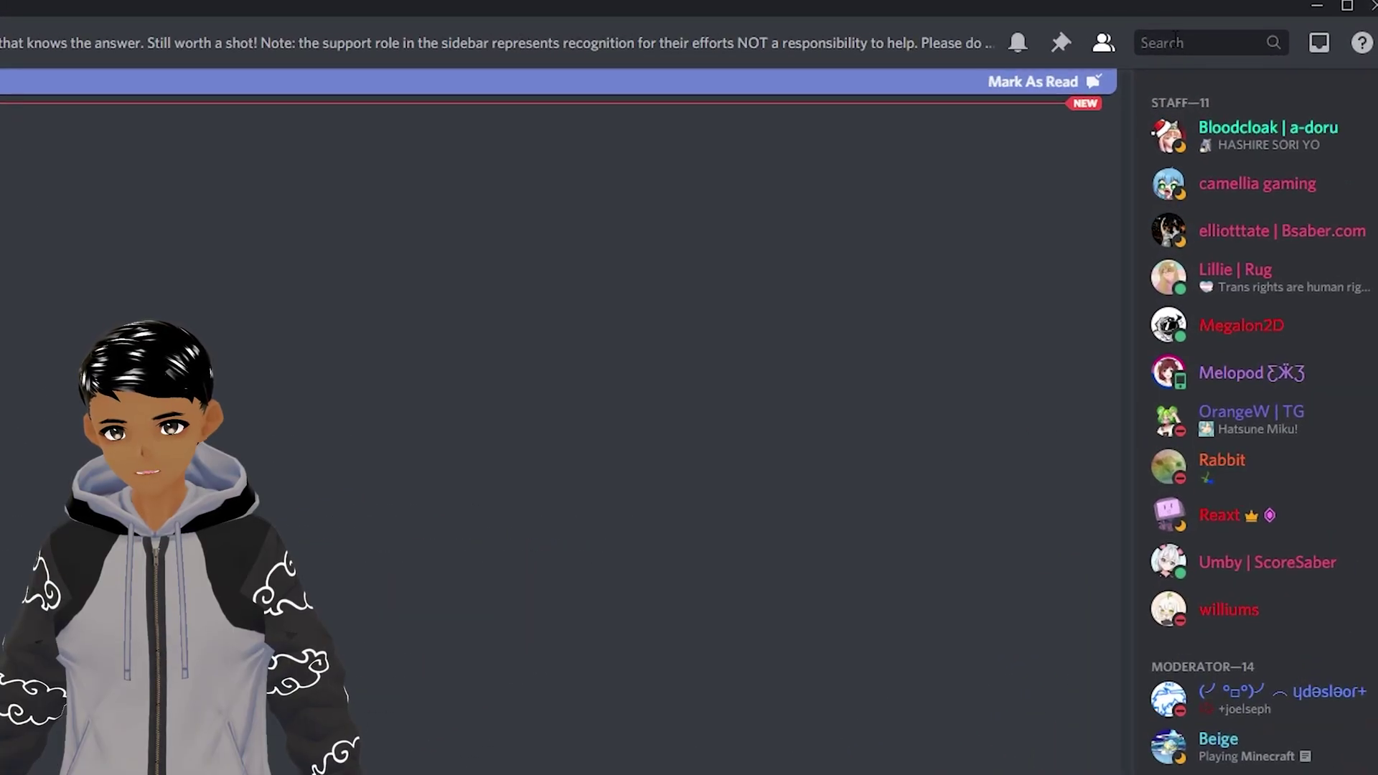
Search Discord's pc-help channel for custom avatar messages using the in:pc-help filter
{"action": "left_click", "coordinate": [1174, 37]}
{"action": "left_click", "coordinate": [1097, 341]}
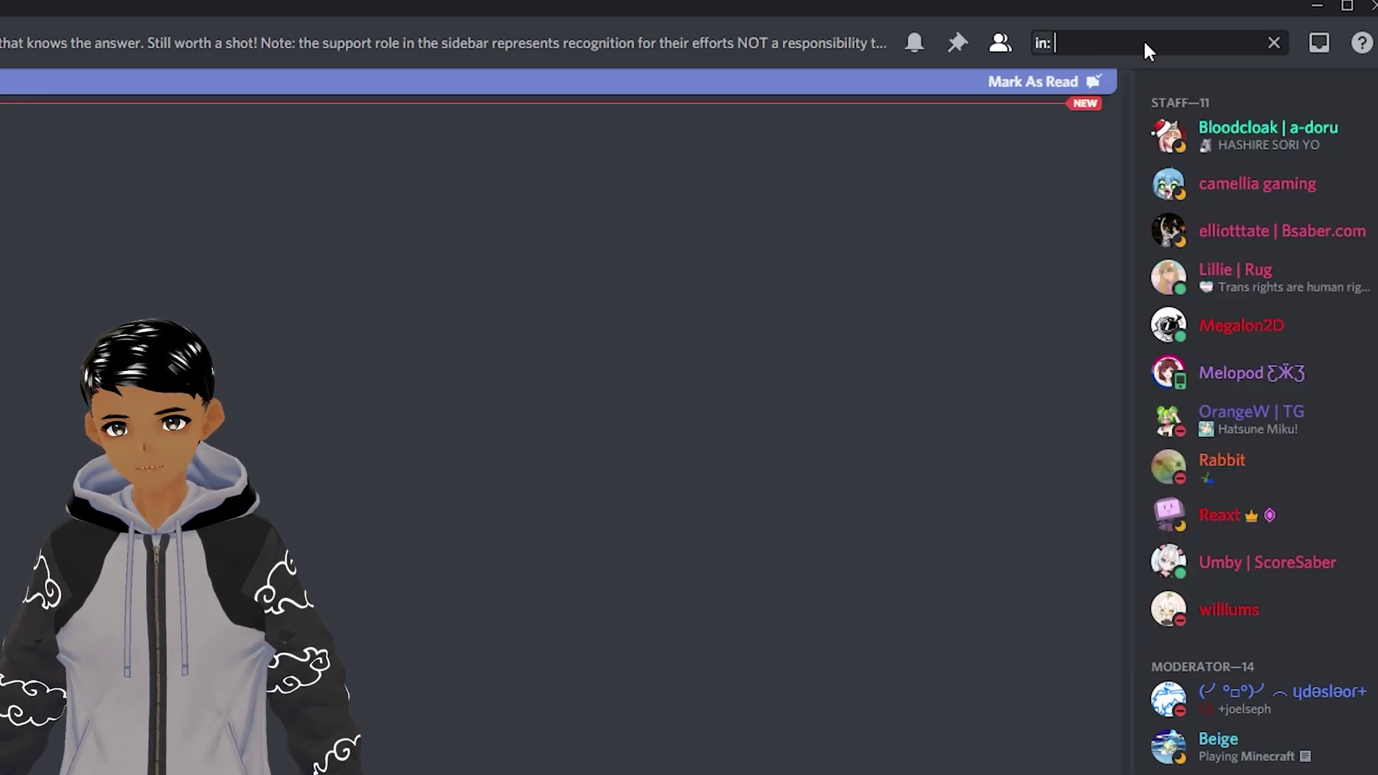
{"action": "type", "text": "pc-help"}
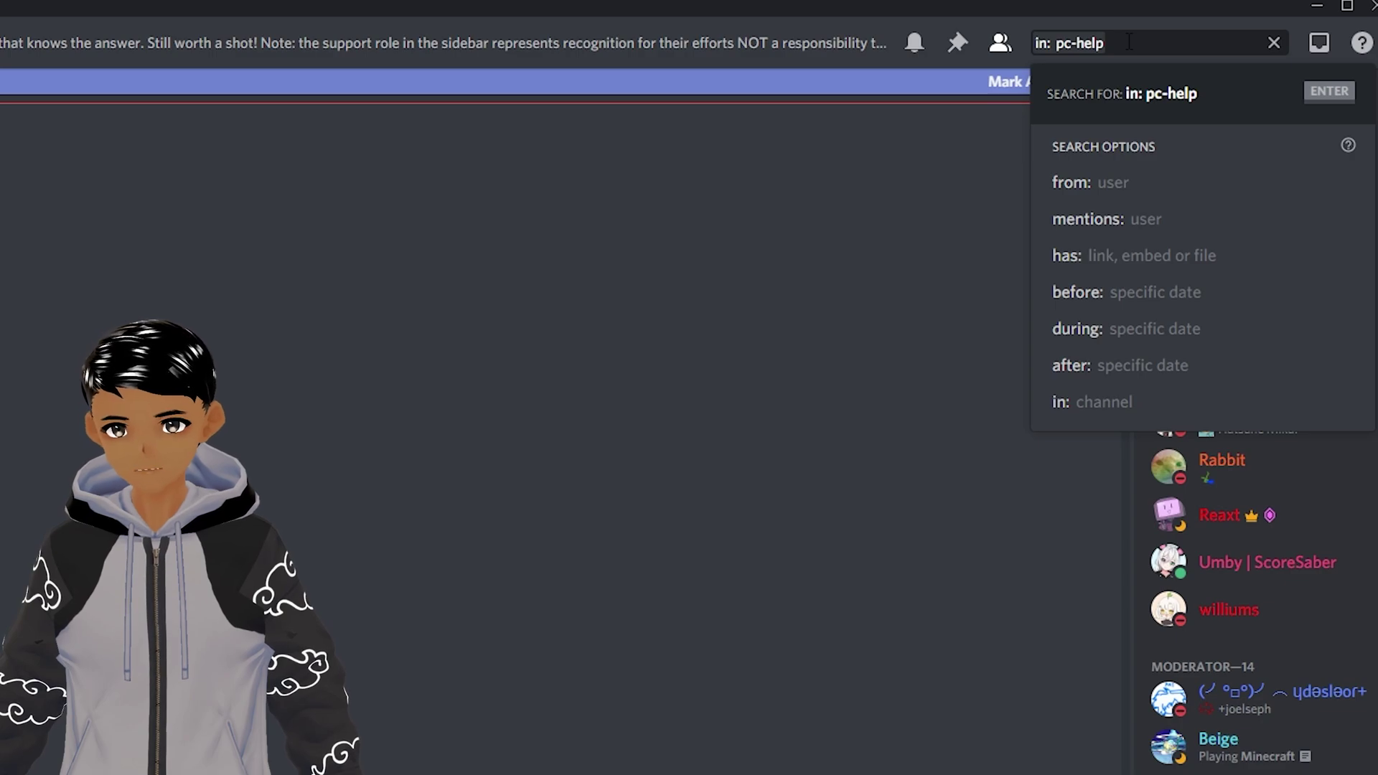
{"action": "left_click", "coordinate": [1187, 94]}
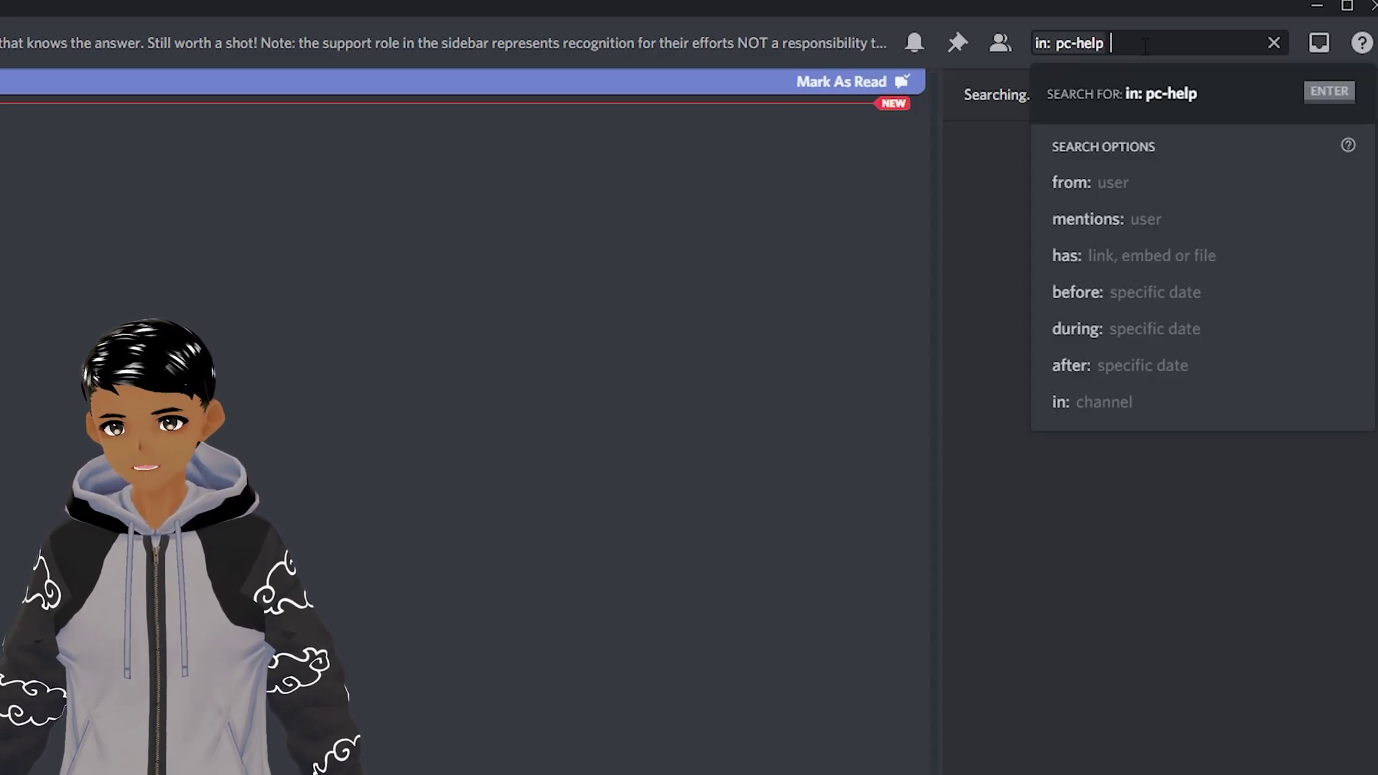
{"action": "type", "text": "custom avatars"}
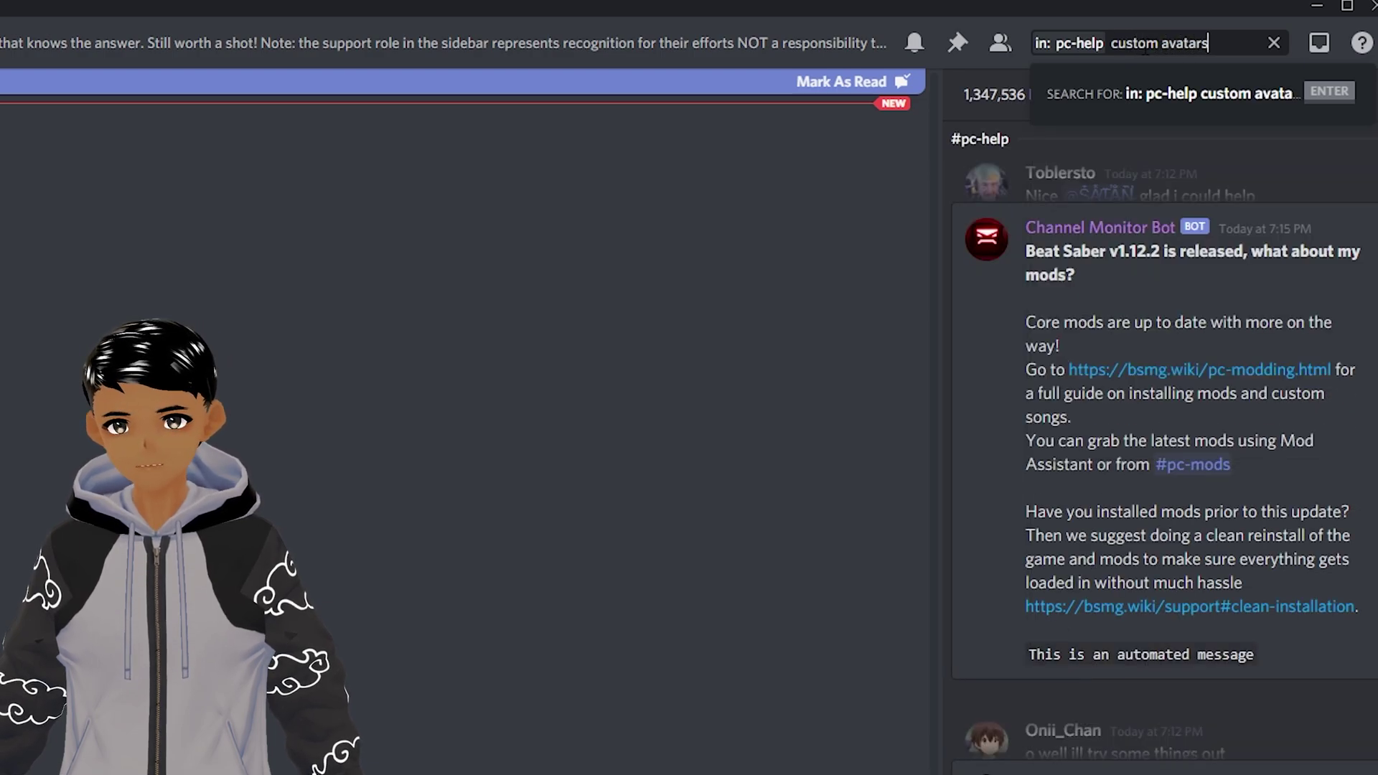
{"action": "key", "text": "Return"}
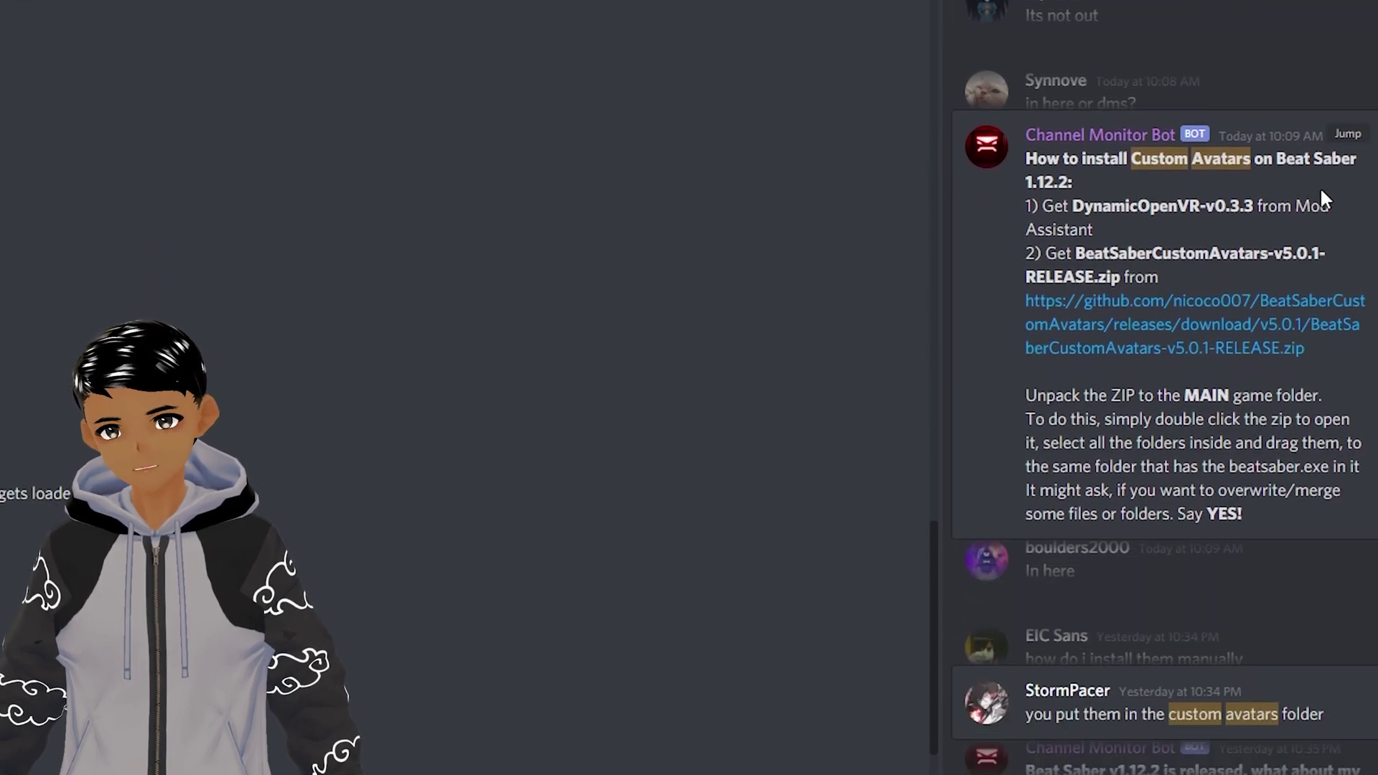
Jump to the bot's Custom Avatars install guide and download BeatSaberCustomAvatars-v5.0.1-RELEASE.zip from its link
{"action": "left_click", "coordinate": [1364, 147]}
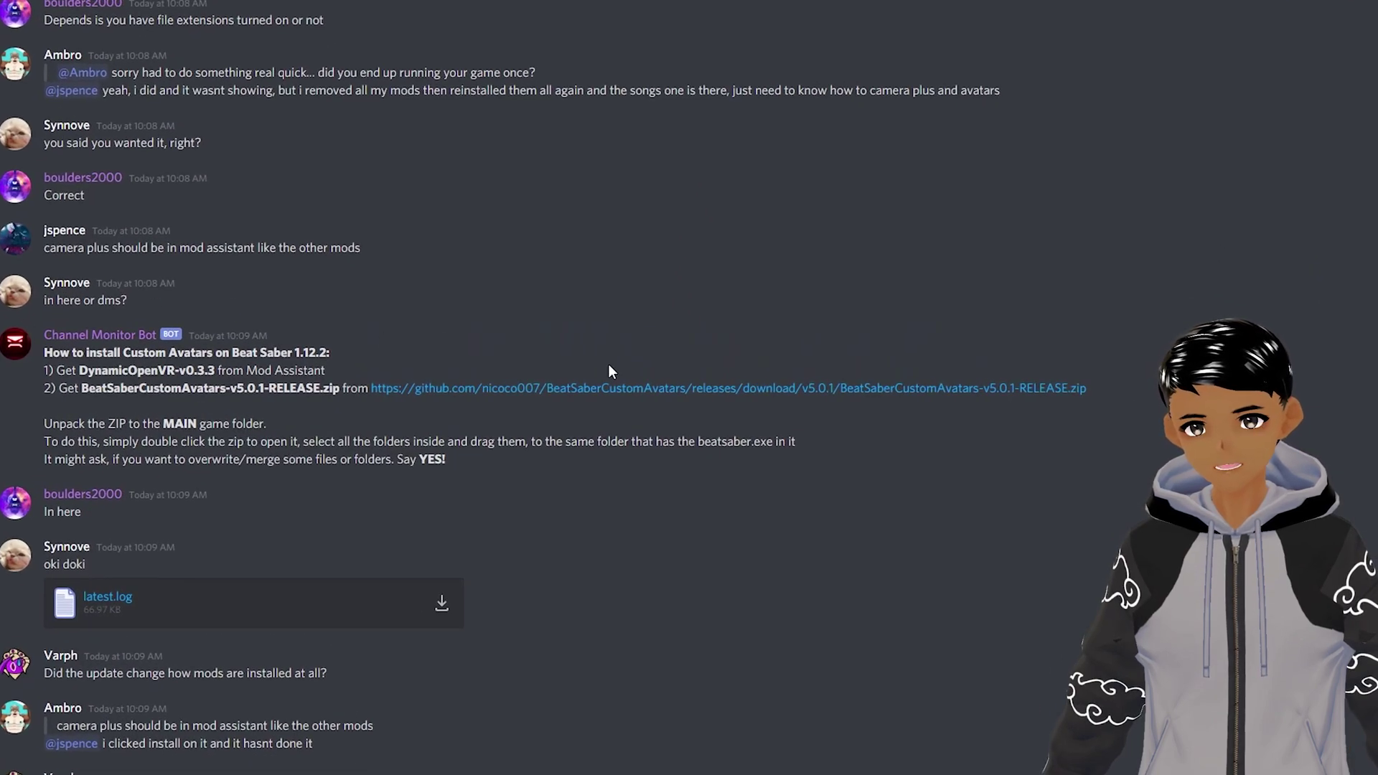
{"action": "left_click_drag", "start_coordinate": [1102, 388], "coordinate": [371, 387]}
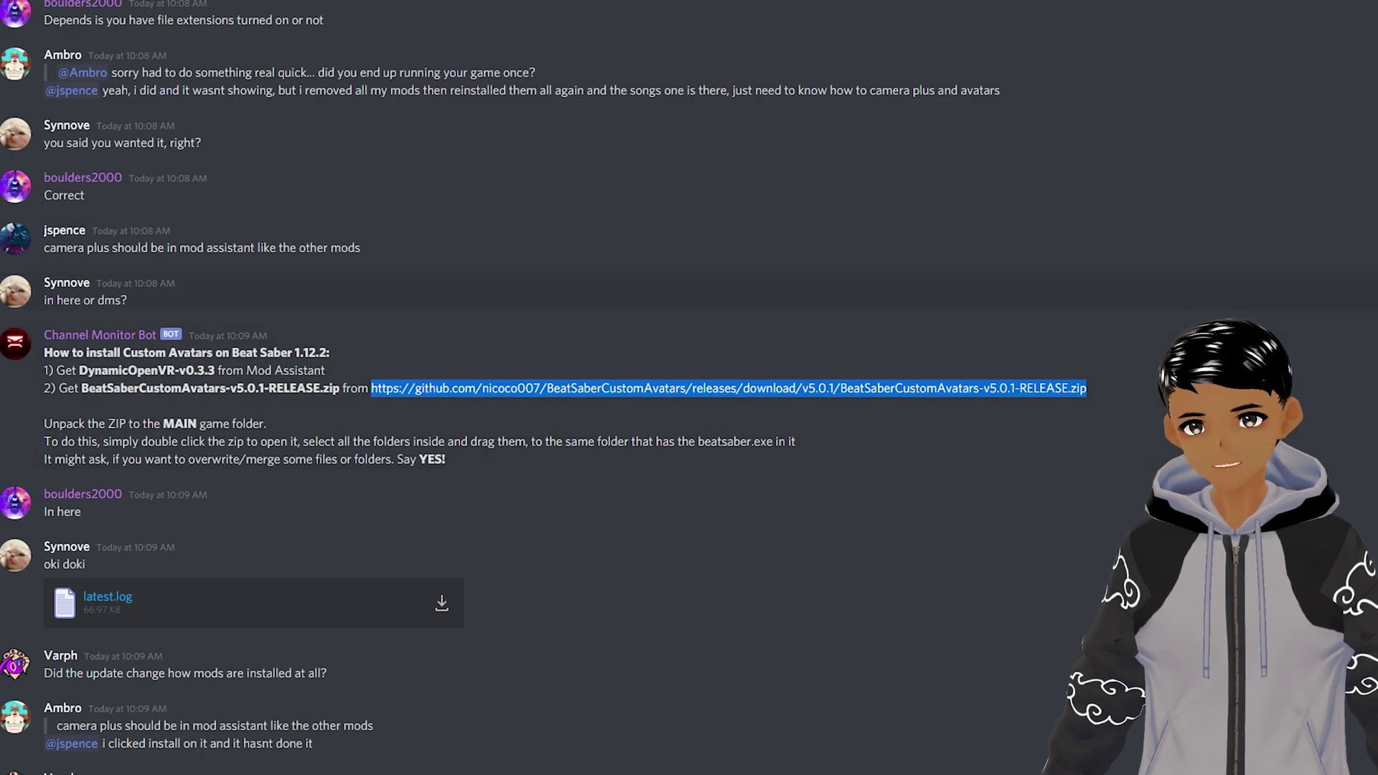
{"action": "left_click", "coordinate": [501, 381]}
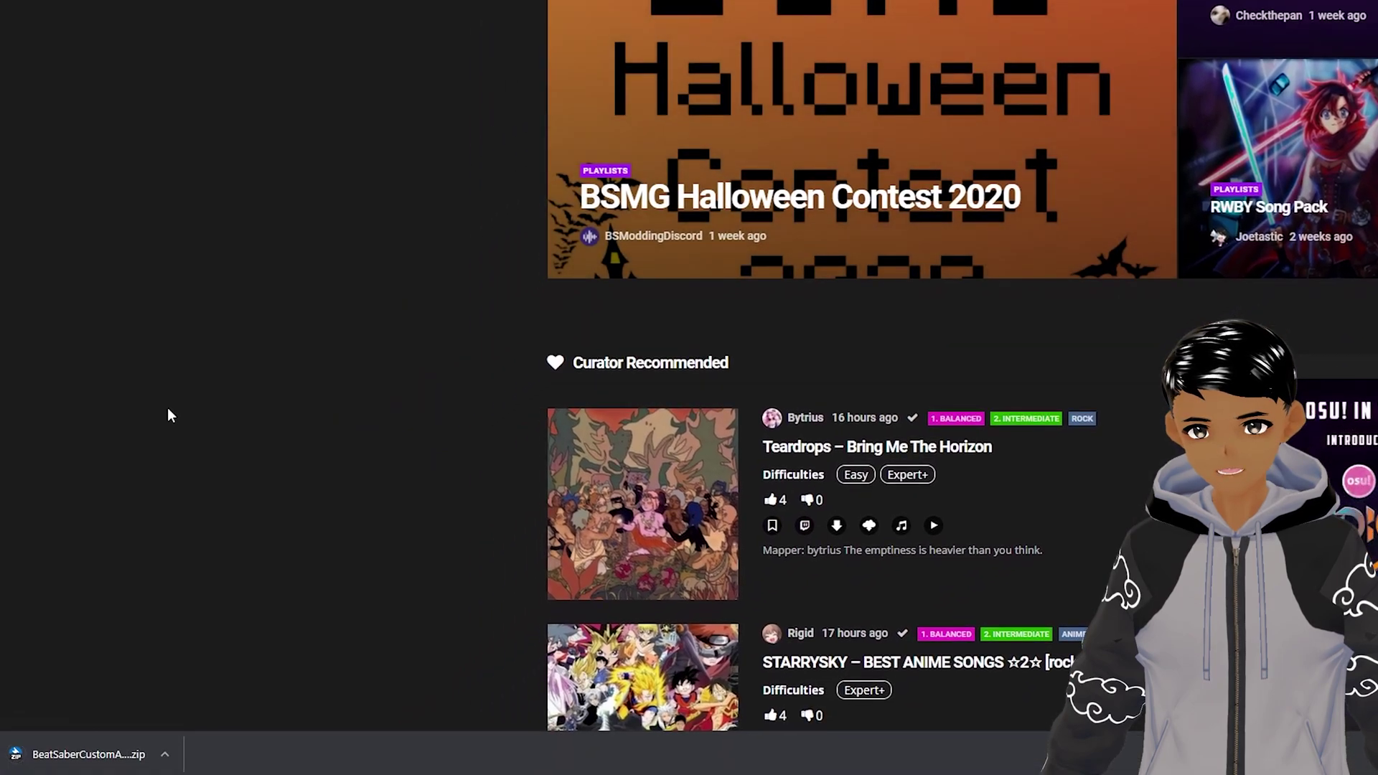
{"action": "left_click", "coordinate": [86, 753]}
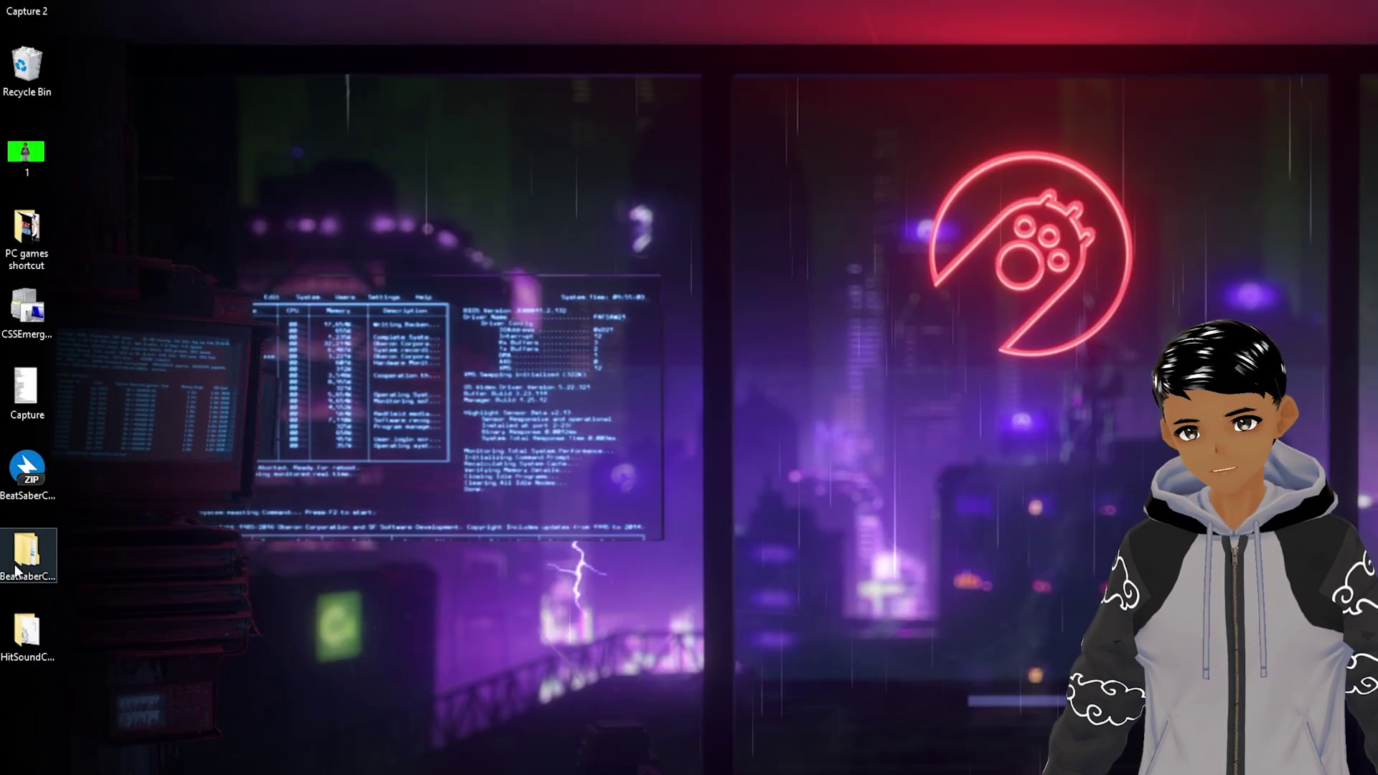
Copy Shaders, Template.avatar and TemplateFullBody.avatar into Beat Saber's CustomAvatars folder, replacing existing files
{"action": "double_click", "coordinate": [26, 553]}
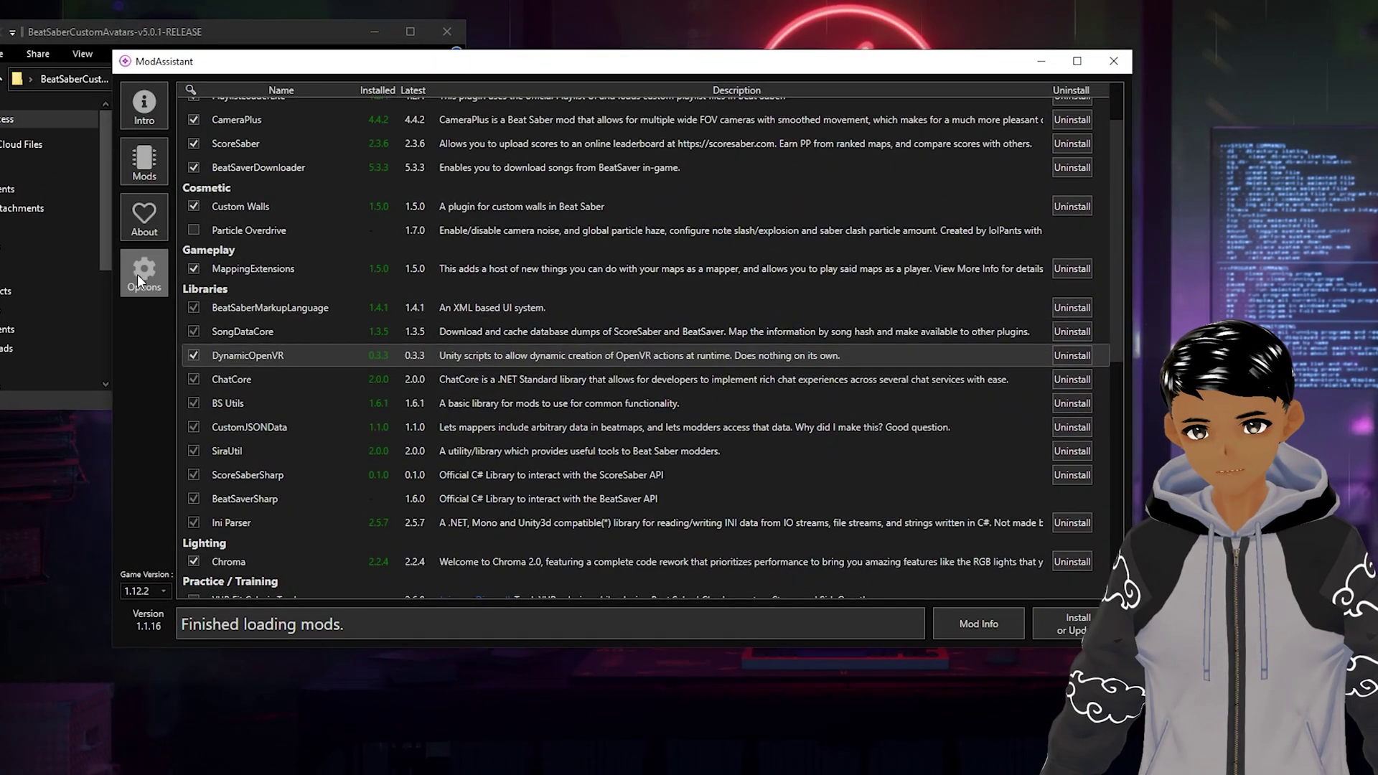
{"action": "left_click", "coordinate": [139, 278]}
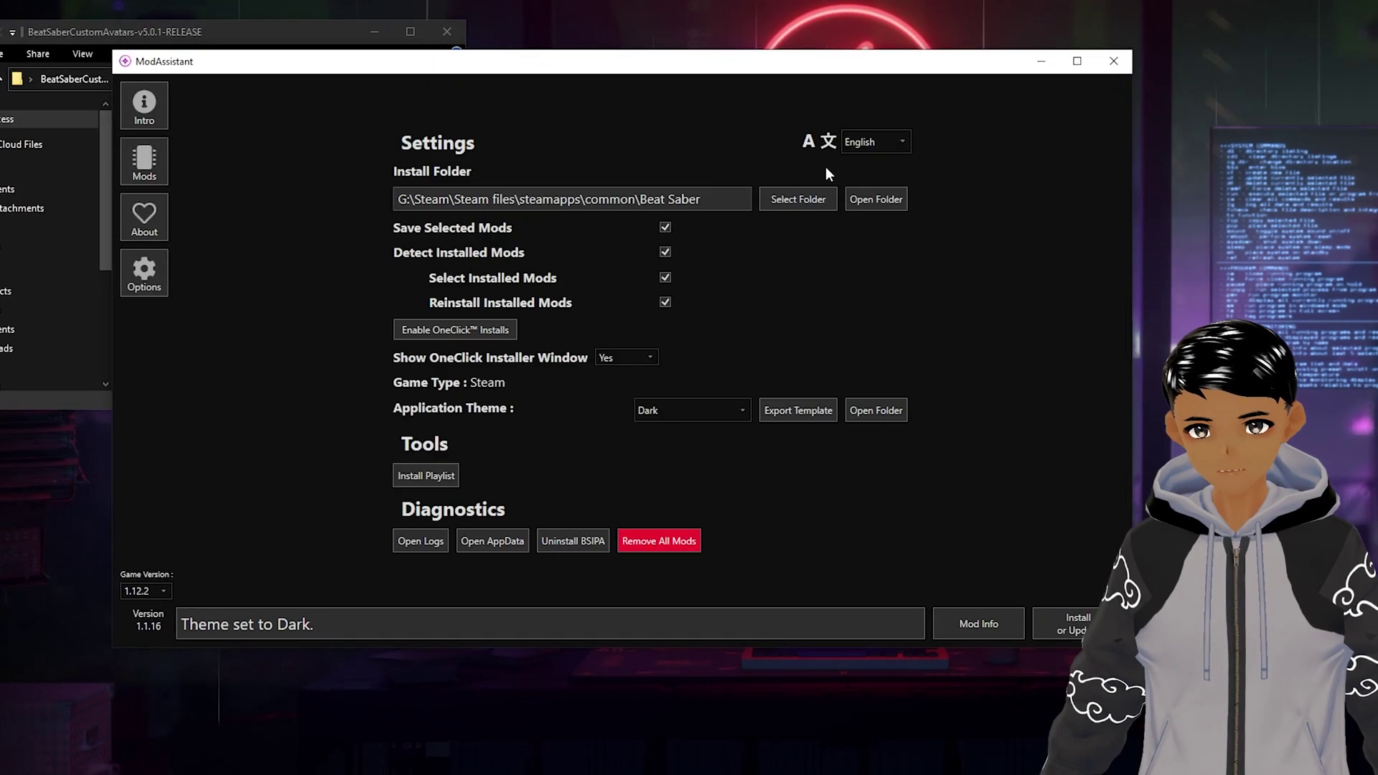
{"action": "left_click", "coordinate": [868, 199]}
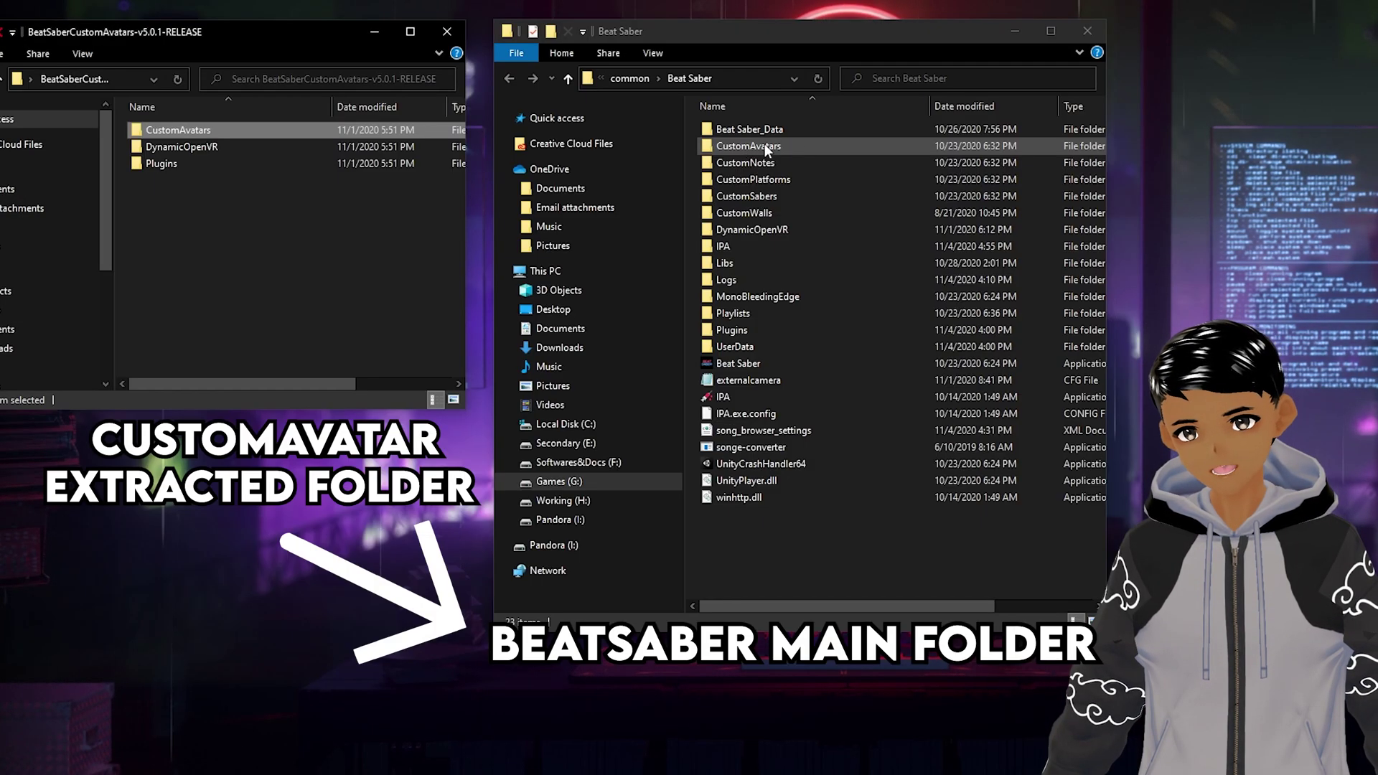
{"action": "double_click", "coordinate": [746, 146]}
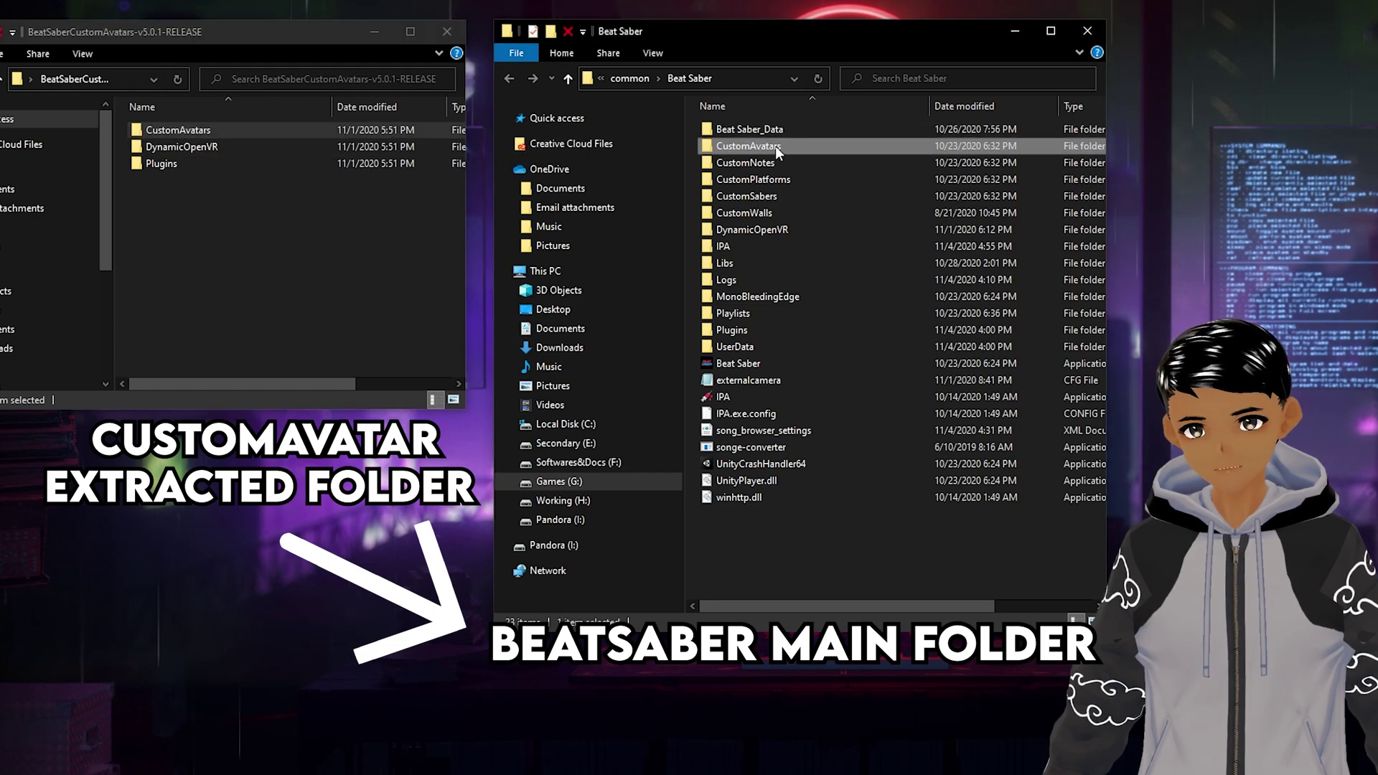
{"action": "left_click", "coordinate": [570, 78]}
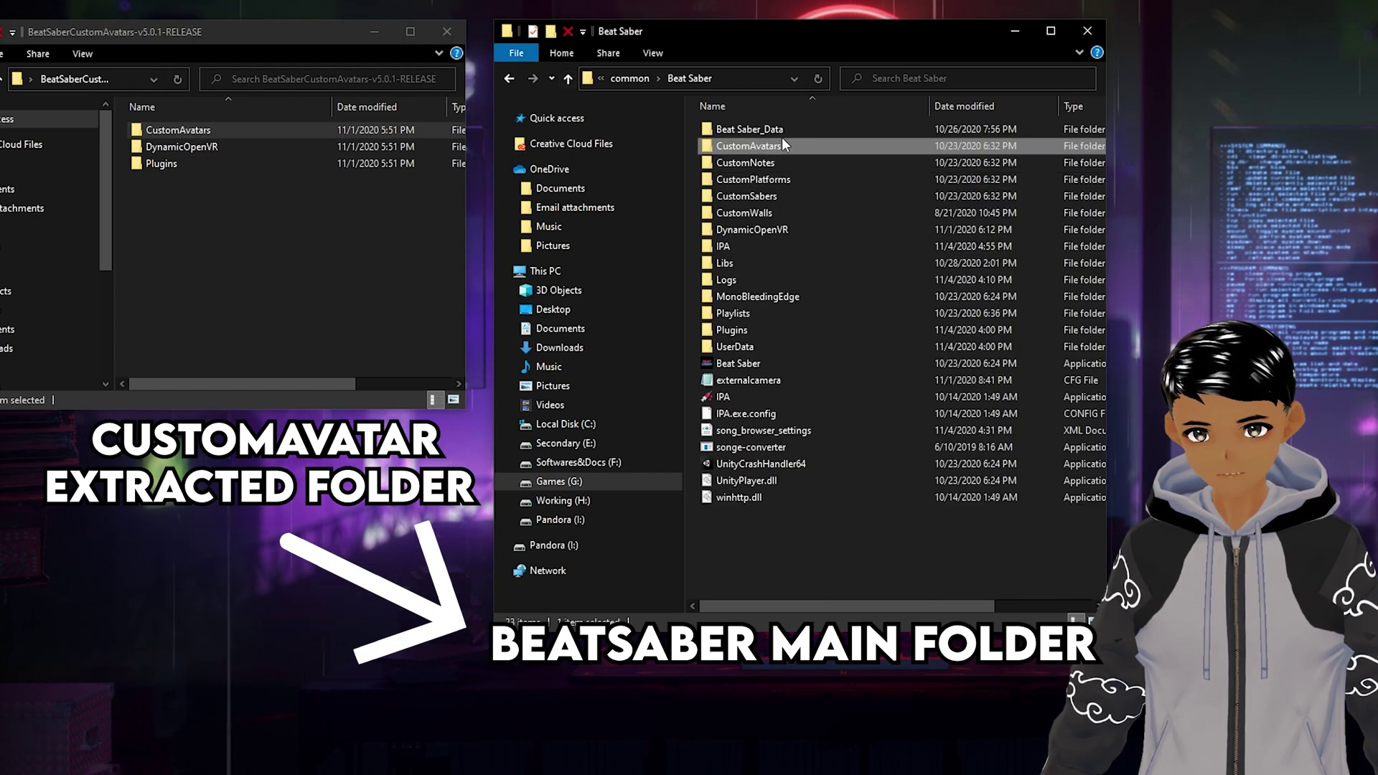
{"action": "double_click", "coordinate": [179, 131]}
{"action": "left_click_drag", "start_coordinate": [189, 182], "coordinate": [766, 147]}
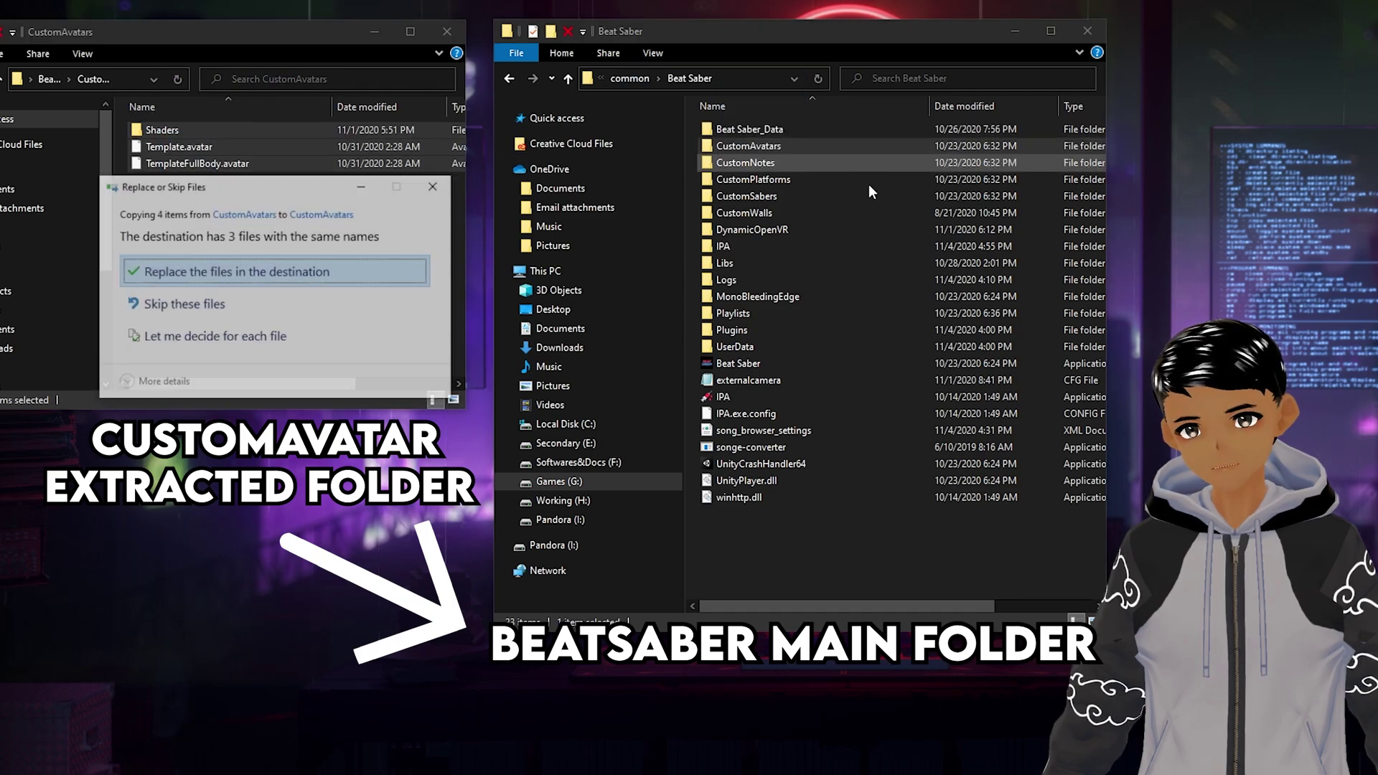
{"action": "left_click", "coordinate": [201, 269]}
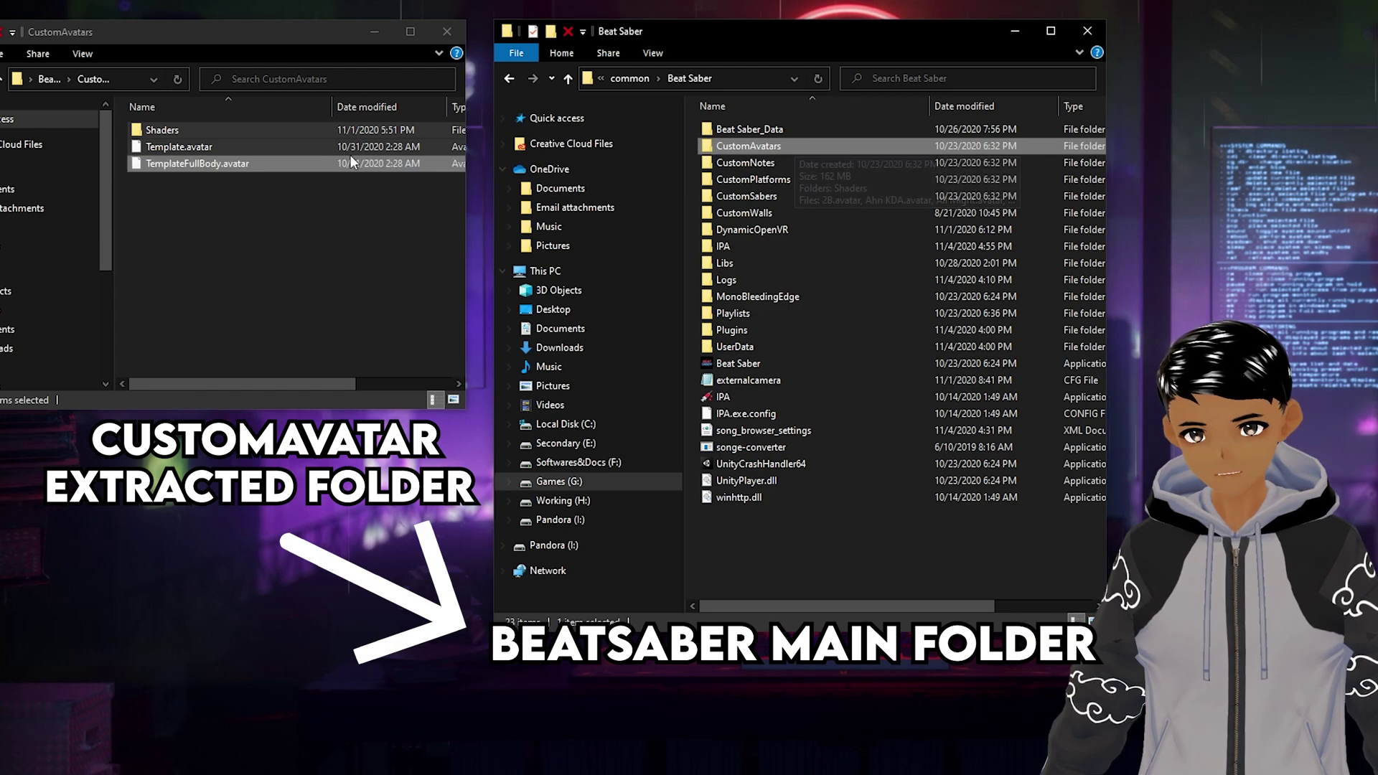
{"action": "left_click", "coordinate": [49, 79]}
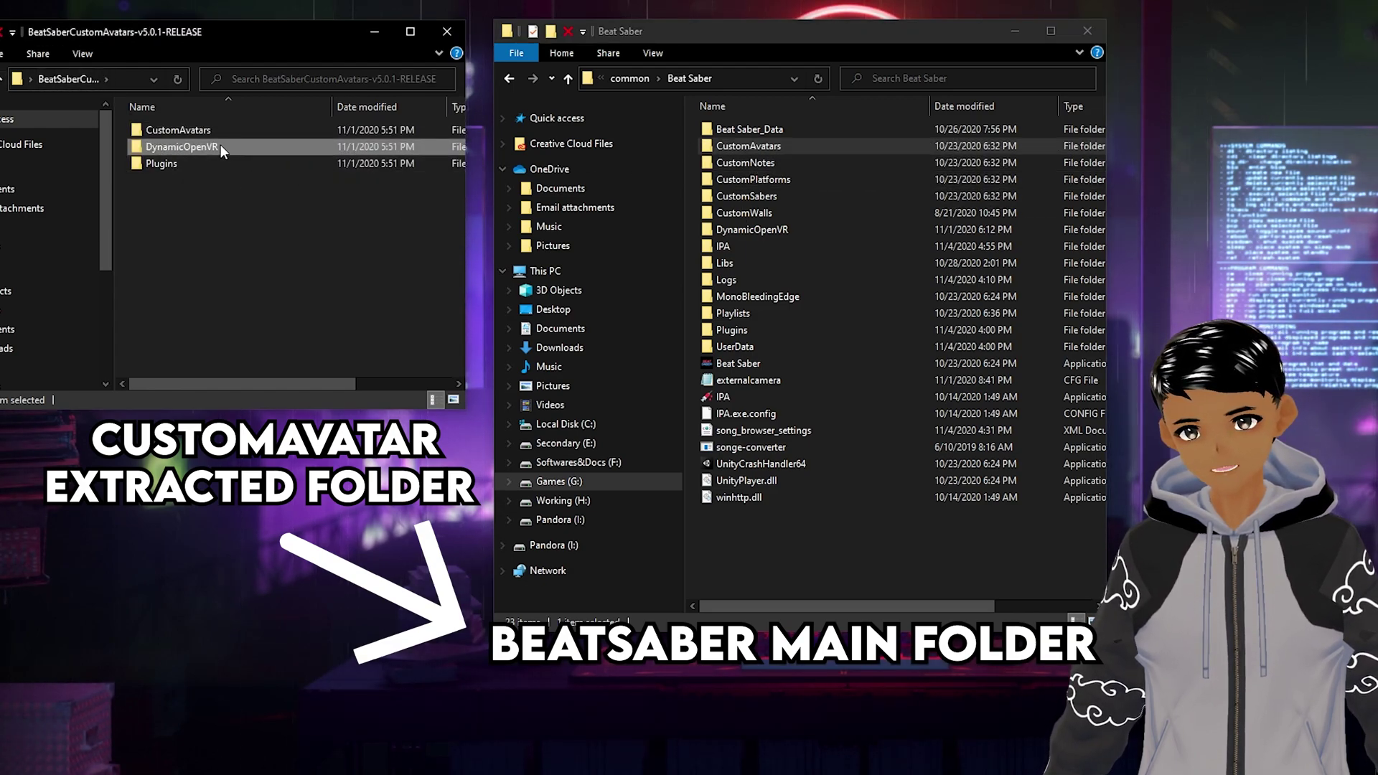
Copy DynamicOpenVR into the Beat Saber folder, replacing the existing files
{"action": "left_click_drag", "start_coordinate": [188, 145], "coordinate": [755, 531]}
{"action": "left_click", "coordinate": [765, 265]}
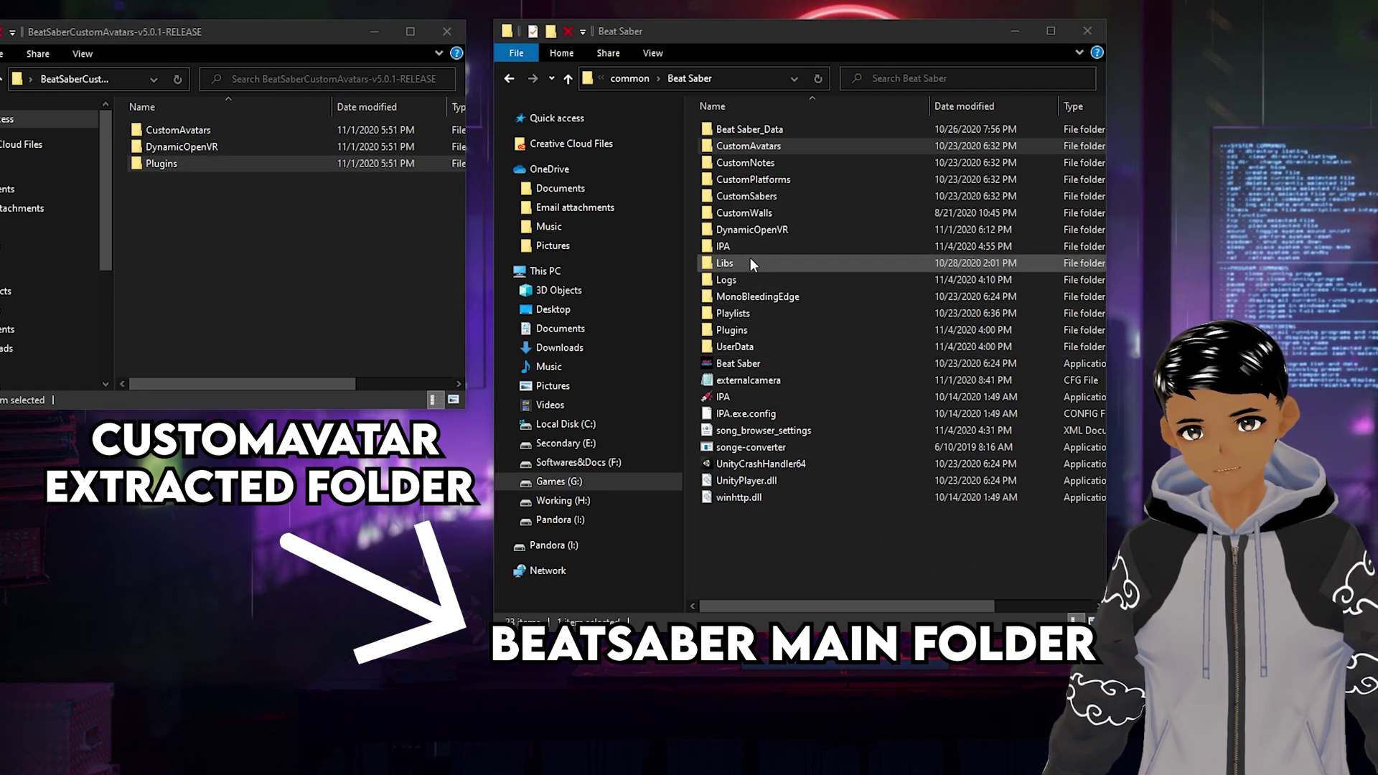
{"action": "left_click", "coordinate": [214, 197]}
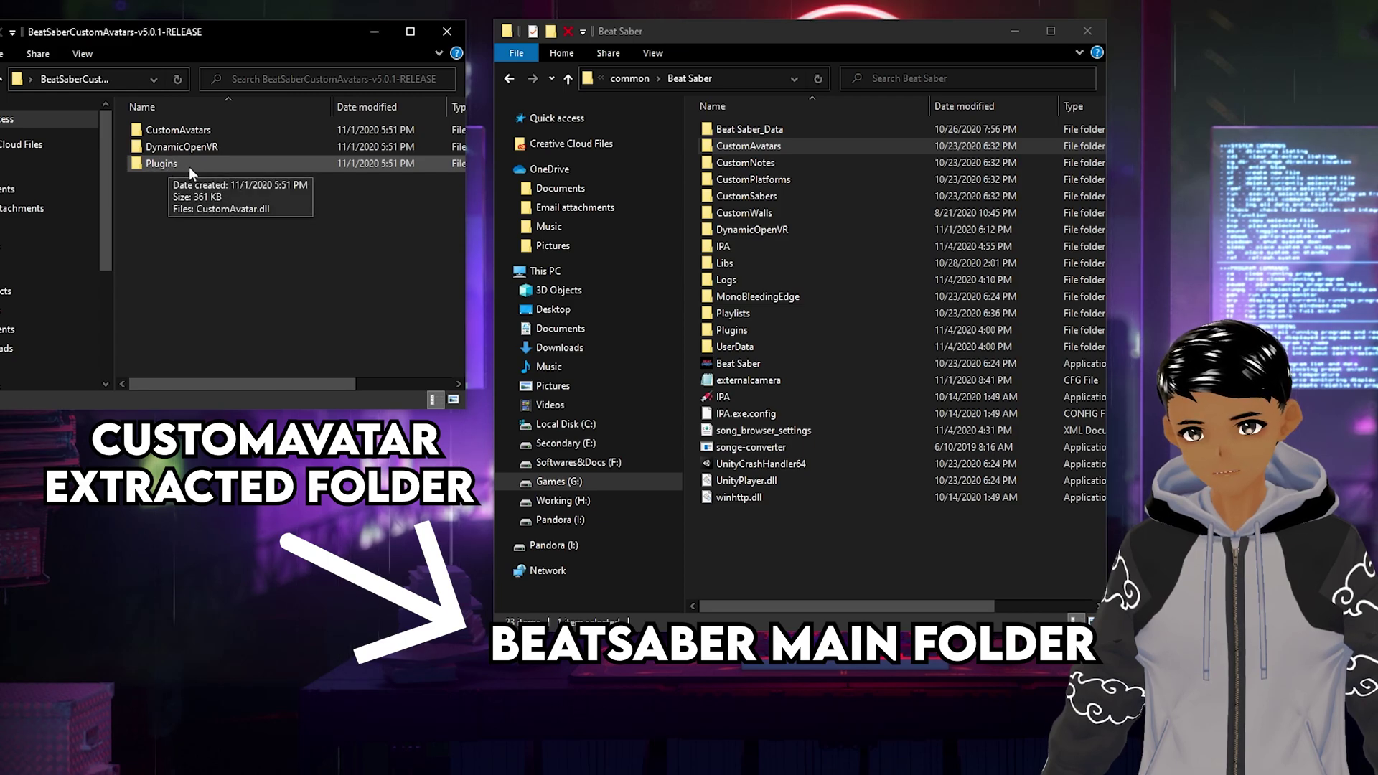
Copy CustomAvatar.dll from the release's Plugins folder into Beat Saber's Plugins folder and verify it
{"action": "double_click", "coordinate": [163, 162]}
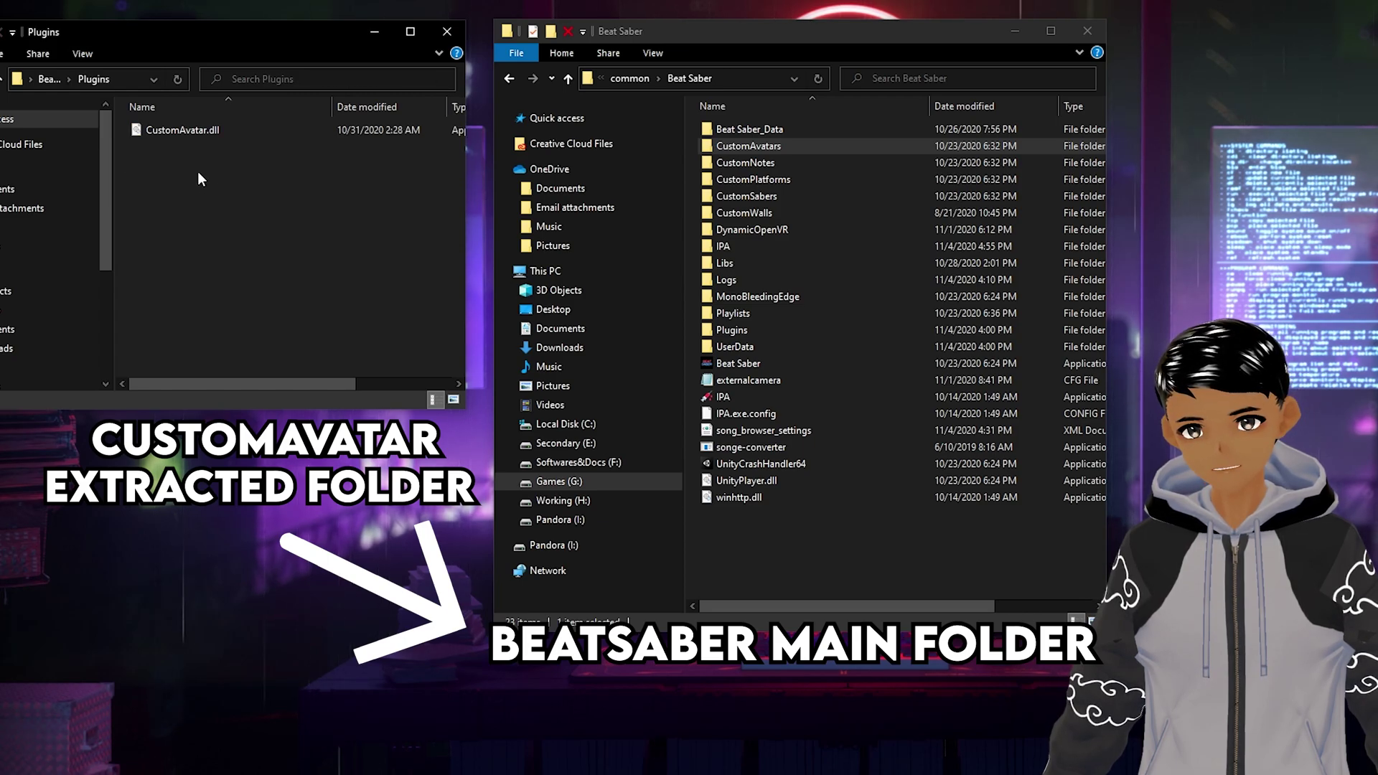
{"action": "left_click_drag", "start_coordinate": [174, 128], "coordinate": [761, 329]}
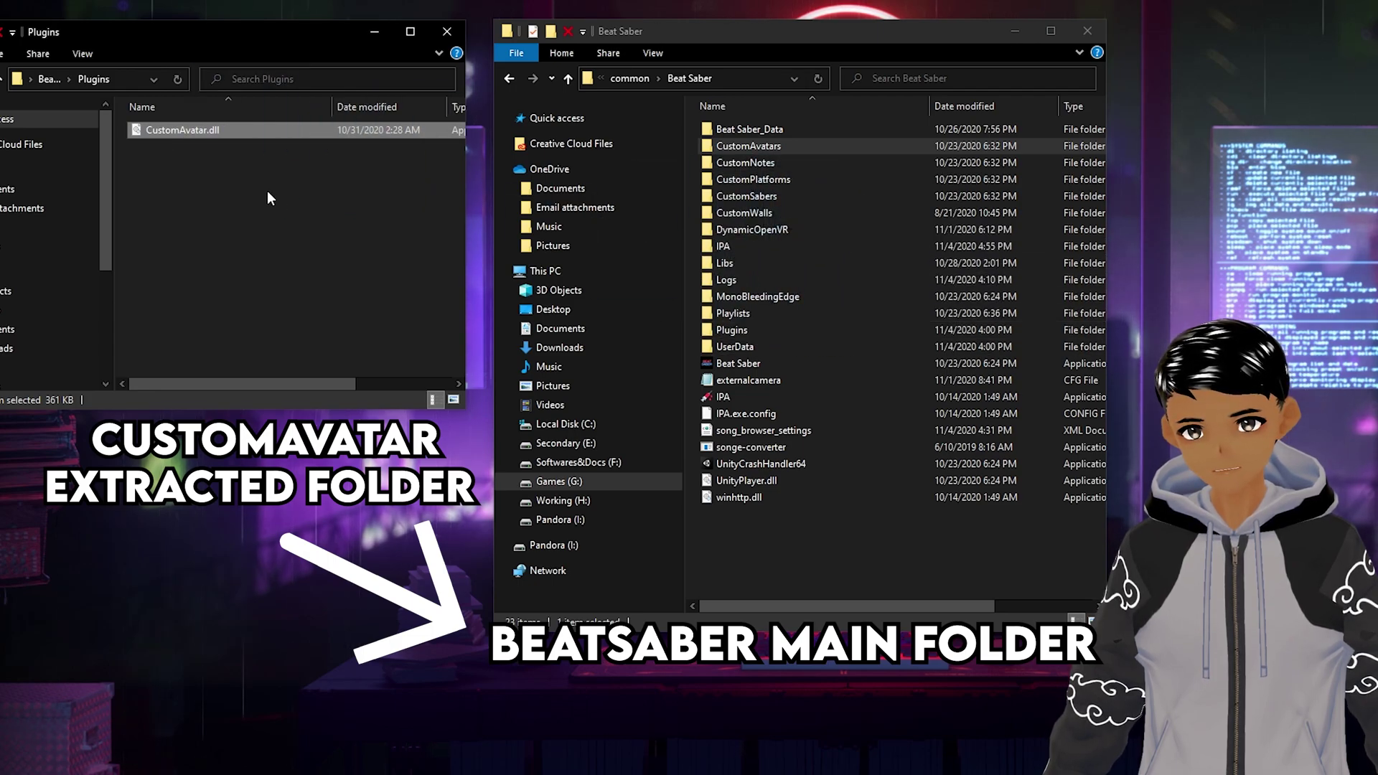
{"action": "double_click", "coordinate": [732, 330]}
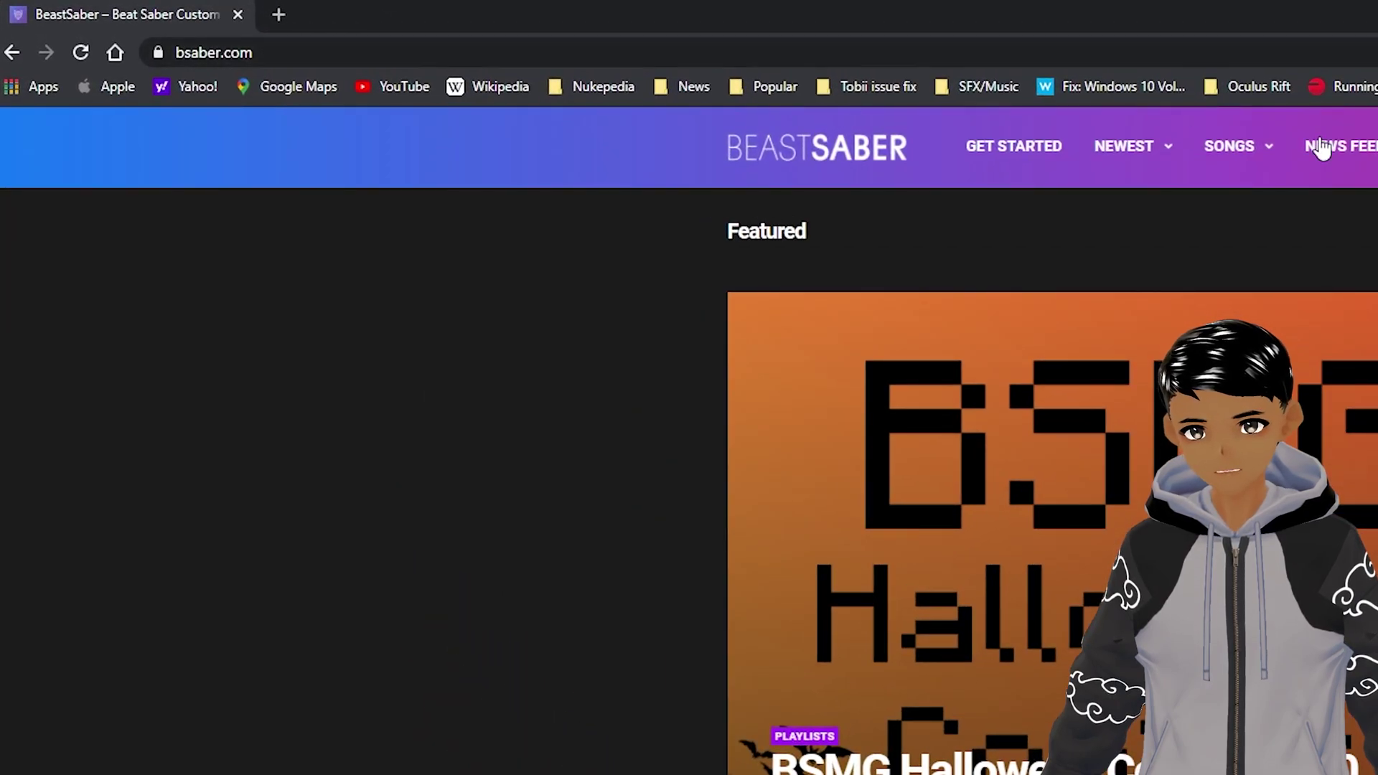
Browse BeastSaber's Avatars page to the Miruko The Bunny Hero MHA avatar and open ModAssistant's Options
{"action": "mouse_move", "coordinate": [1196, 169]}
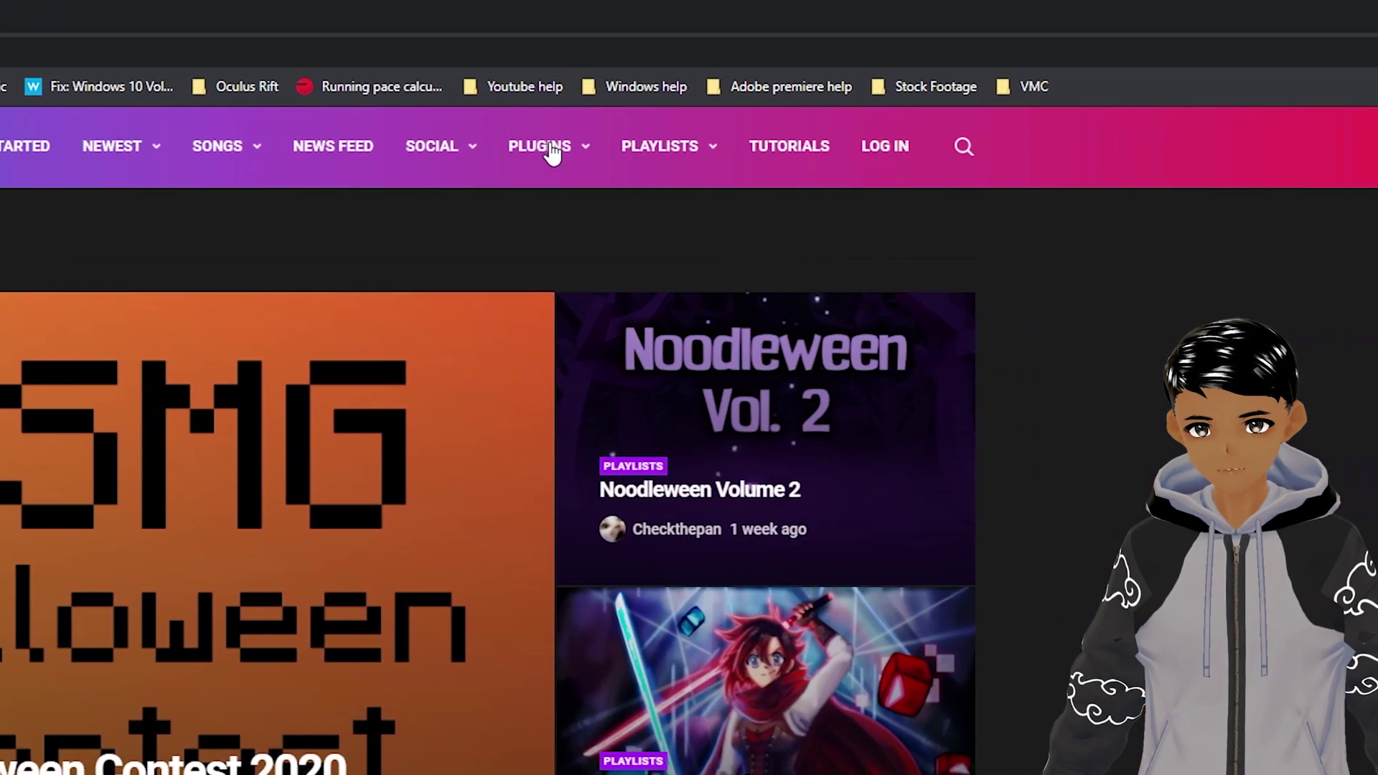
{"action": "left_click", "coordinate": [485, 257]}
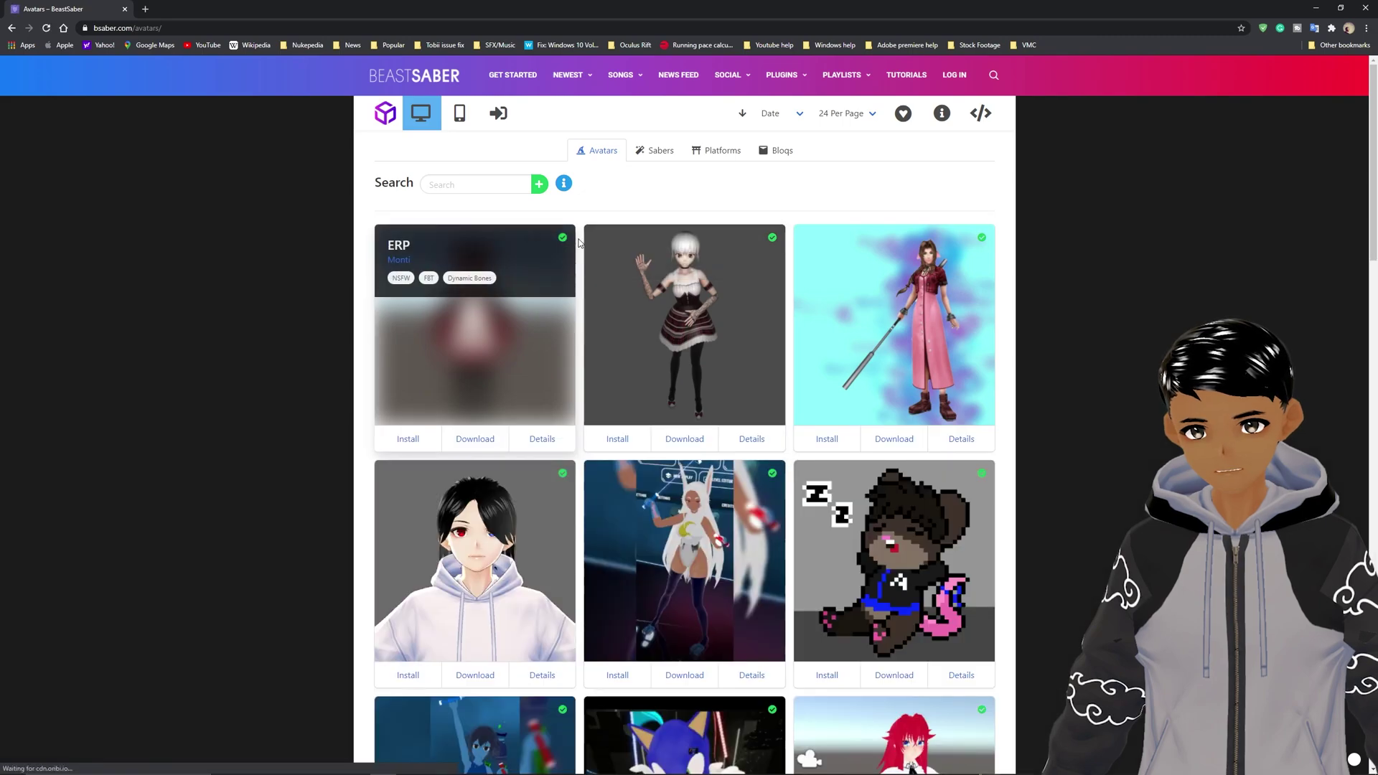
{"action": "left_click", "coordinate": [464, 186]}
{"action": "scroll", "coordinate": [692, 465], "scroll_direction": "down", "scroll_amount": 20}
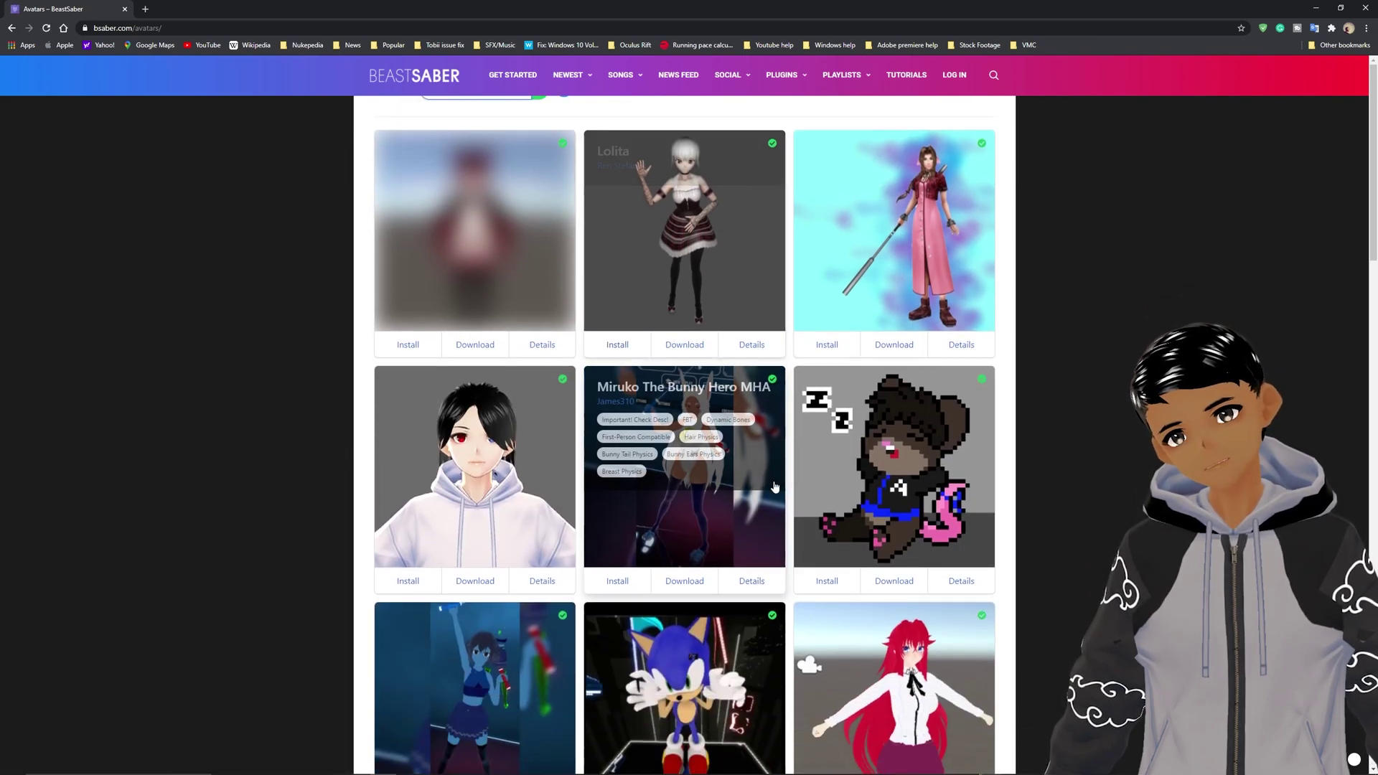
{"action": "scroll", "coordinate": [724, 531], "scroll_direction": "up", "scroll_amount": 10}
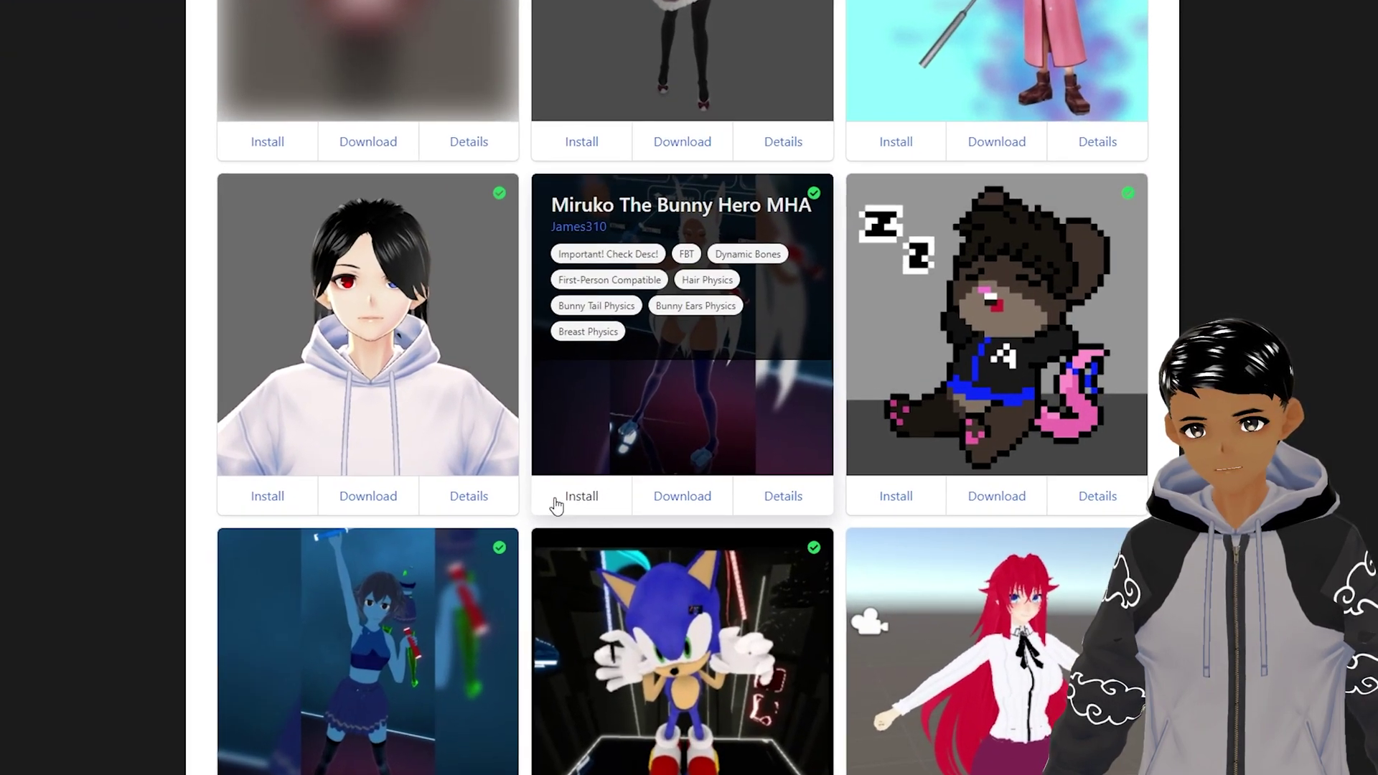
{"action": "left_click", "coordinate": [567, 506]}
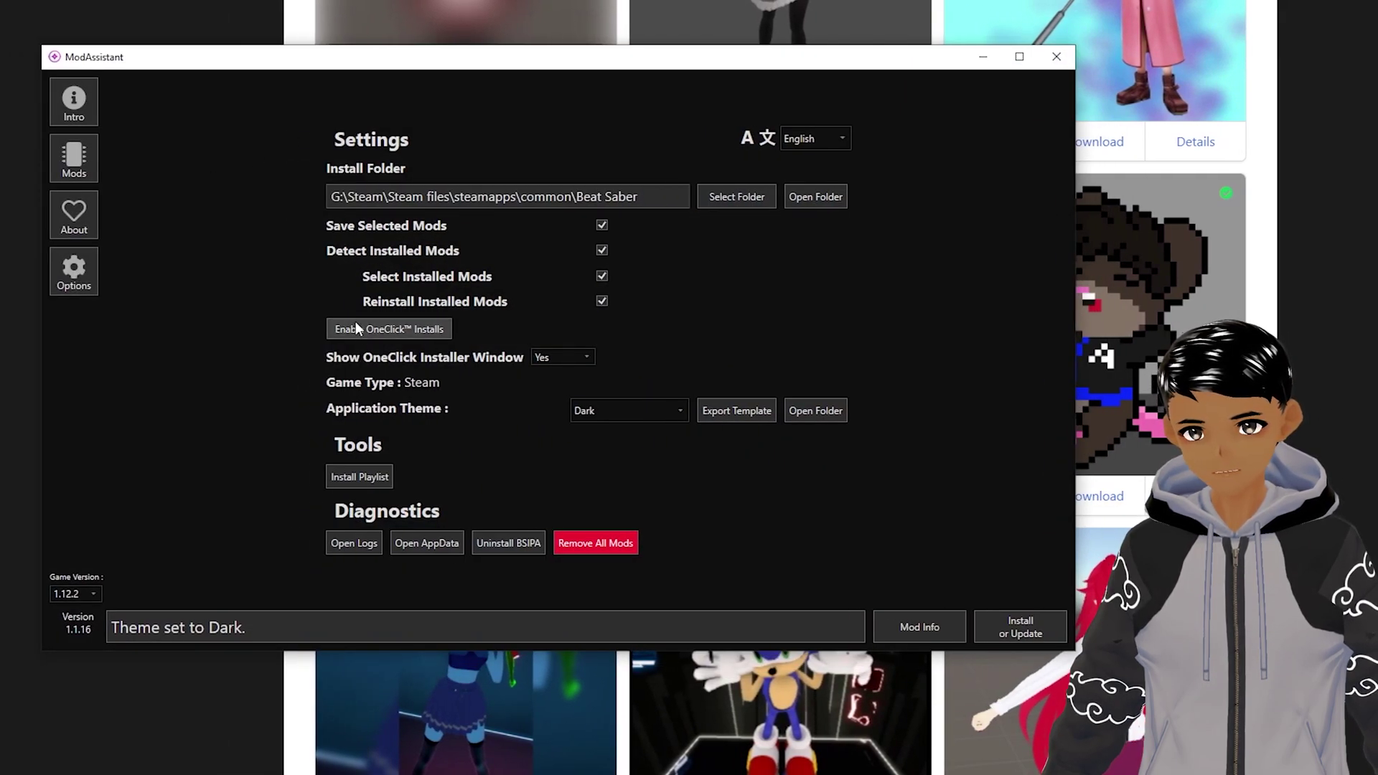
Enable OneClick installs for BeatSaver, ModelSaber and Playlists, keeping Show OneClick Installer Window on Yes
{"action": "left_click", "coordinate": [381, 329]}
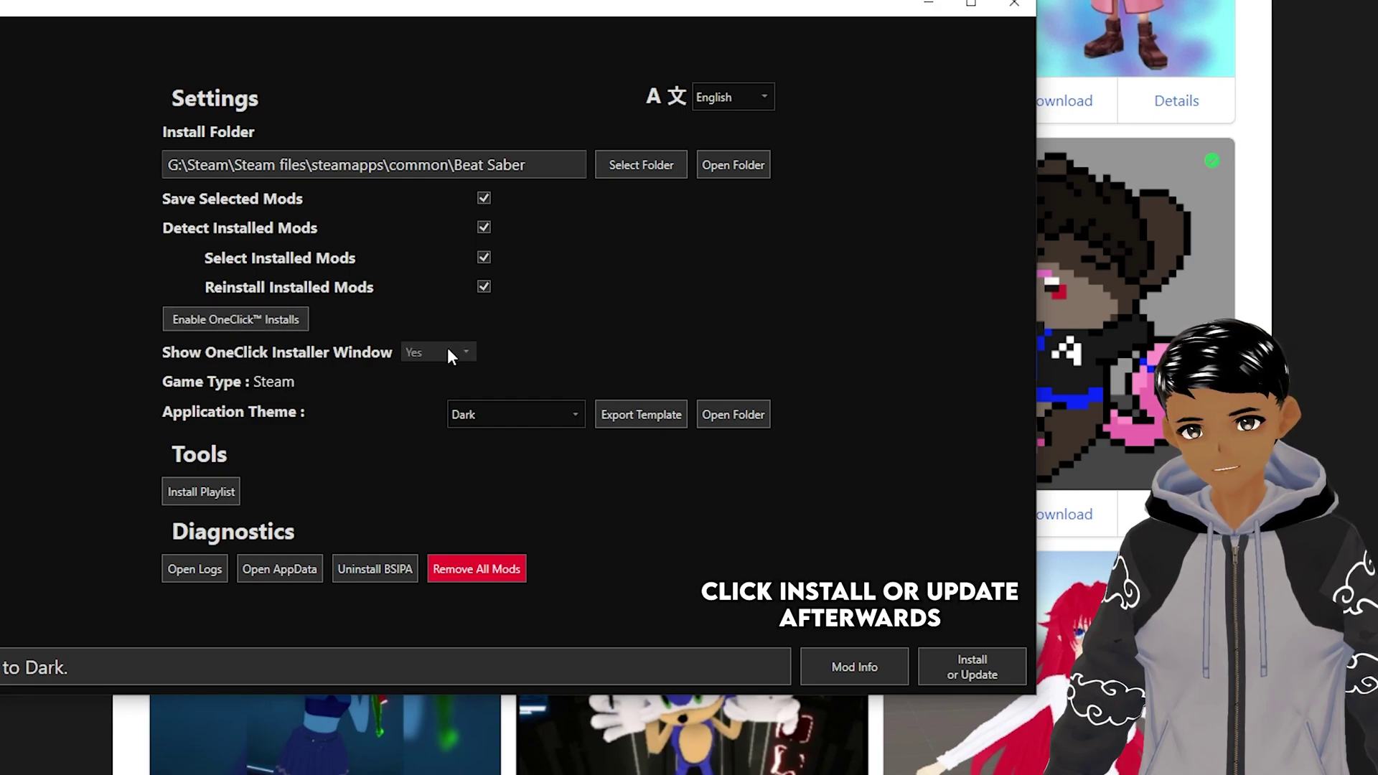
{"action": "left_click", "coordinate": [552, 332]}
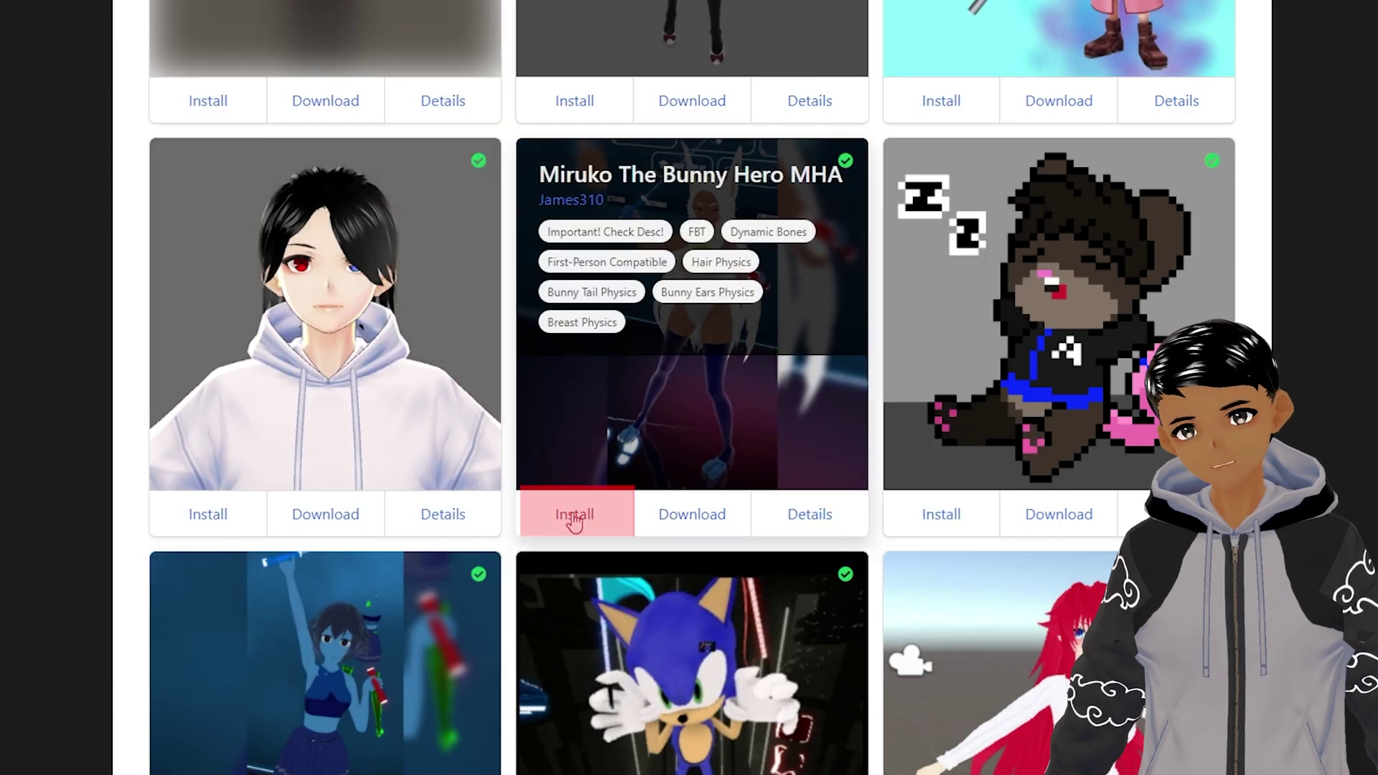
Install Miruko The Bunny Hero MHA from BeastSaber, letting ModAssistant handle the one-click install
{"action": "left_click", "coordinate": [574, 517]}
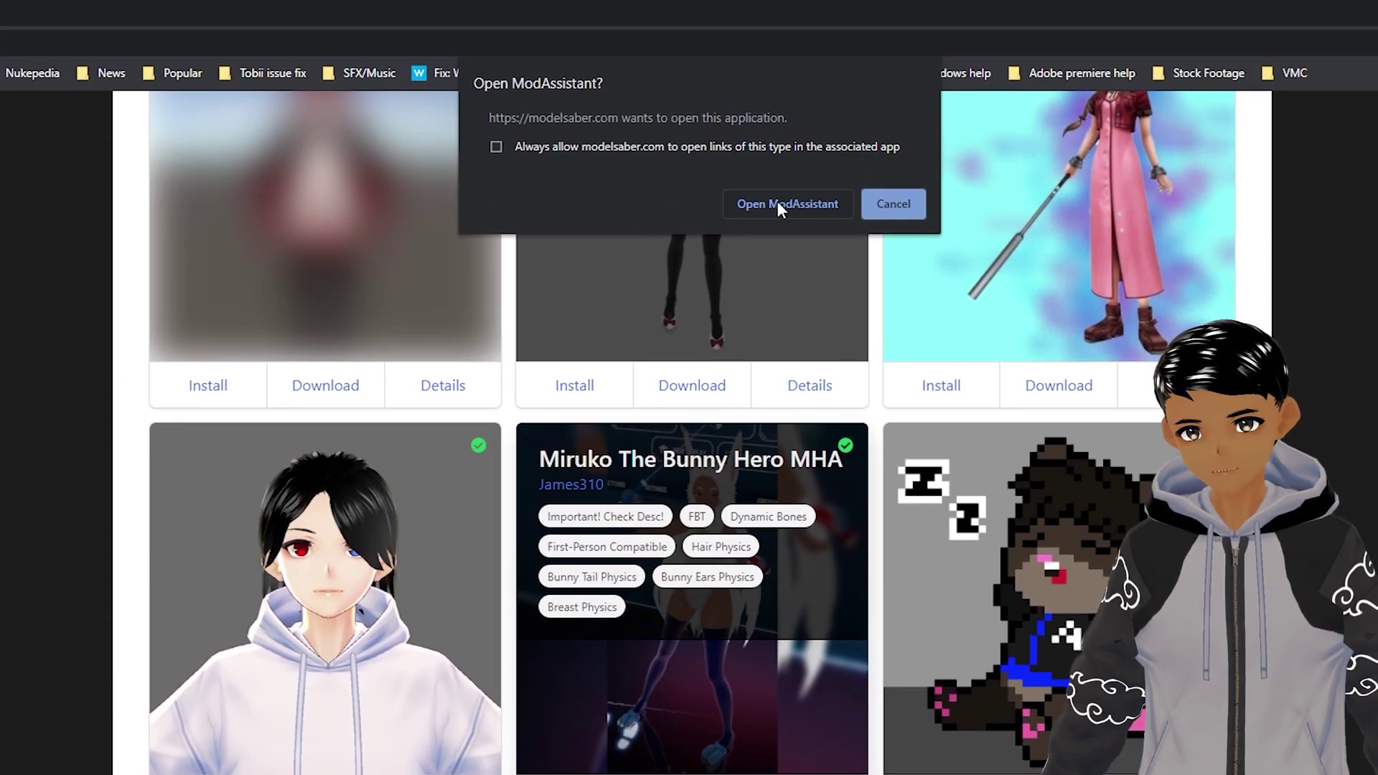
{"action": "left_click", "coordinate": [777, 203]}
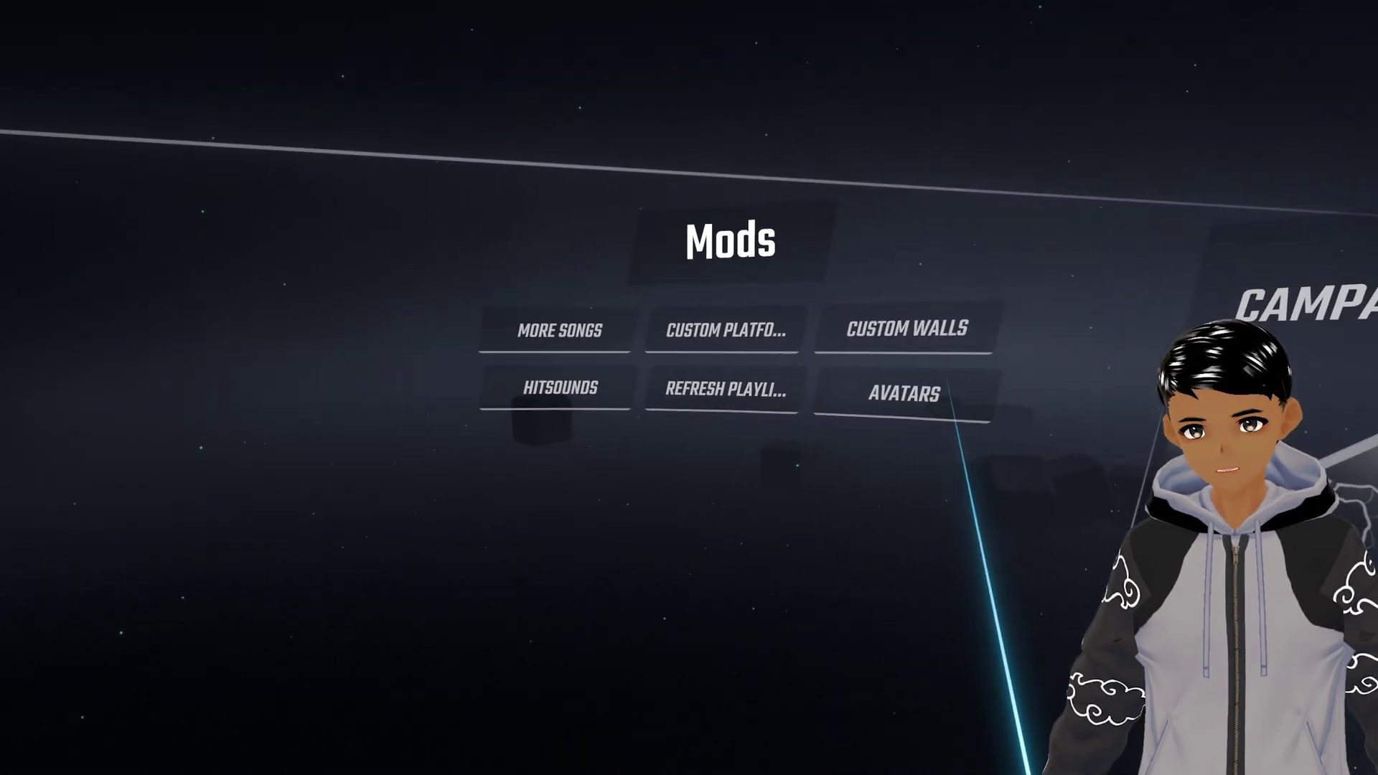
Select Miruko The Bunny Hero MHA, toggle Visible in First Person, and set Resize Mode to Don't Resize
{"action": "left_click", "coordinate": [910, 394]}
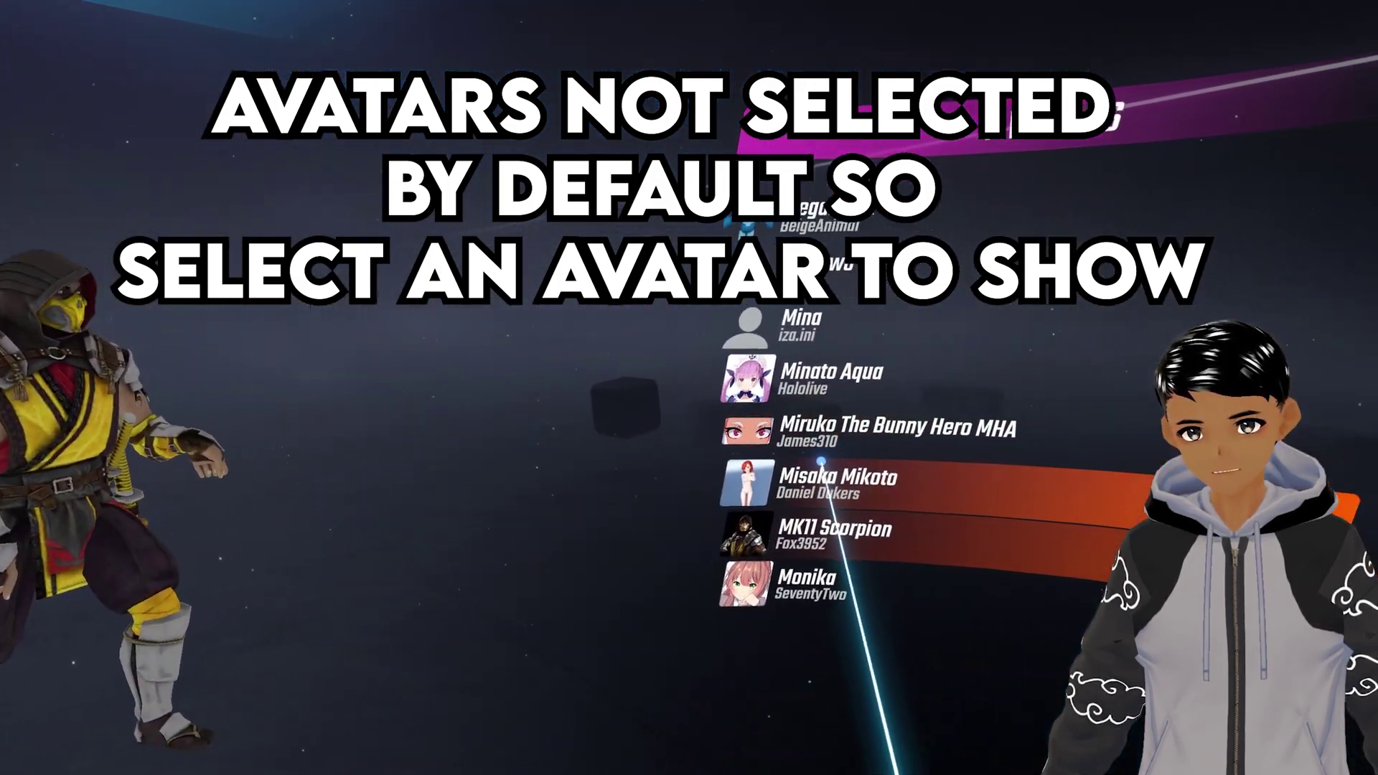
{"action": "left_click", "coordinate": [975, 446]}
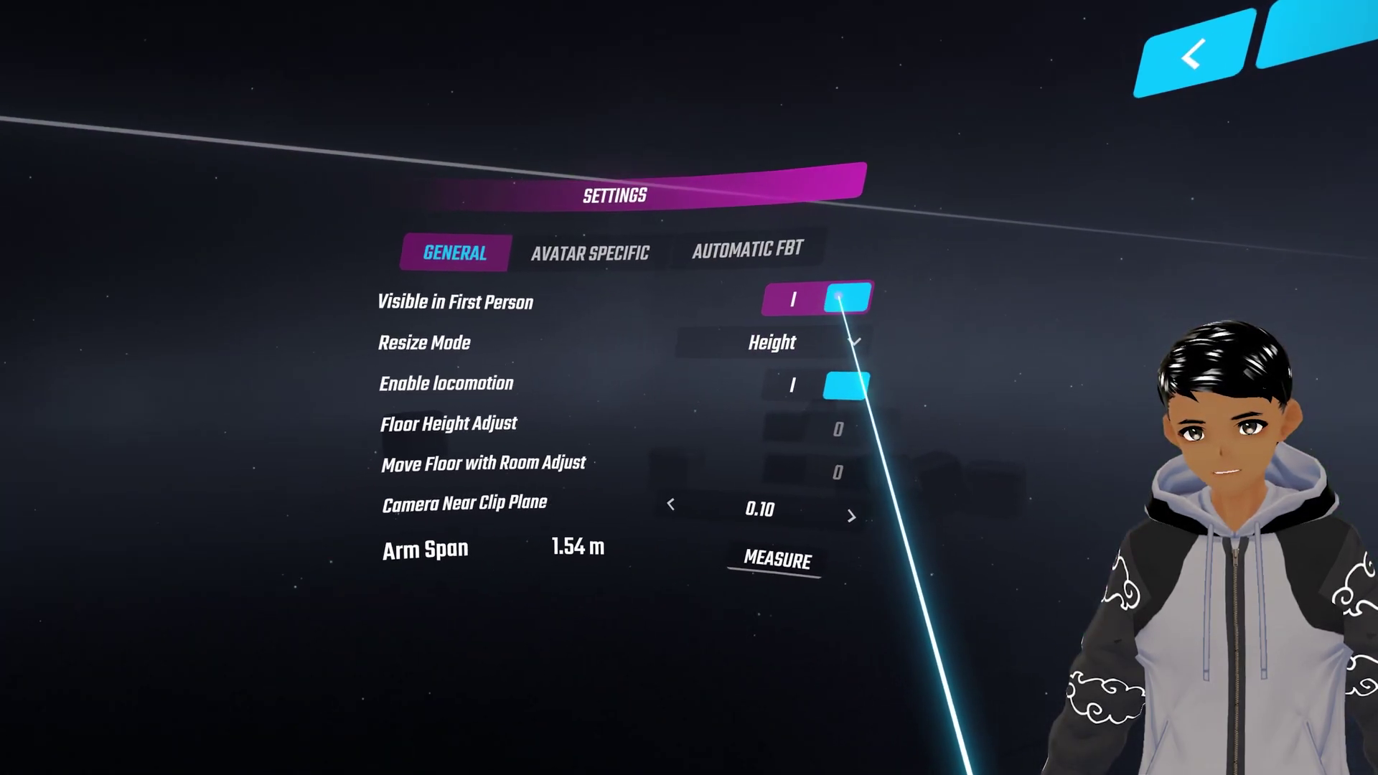
{"action": "left_click", "coordinate": [839, 293]}
{"action": "left_click", "coordinate": [862, 334]}
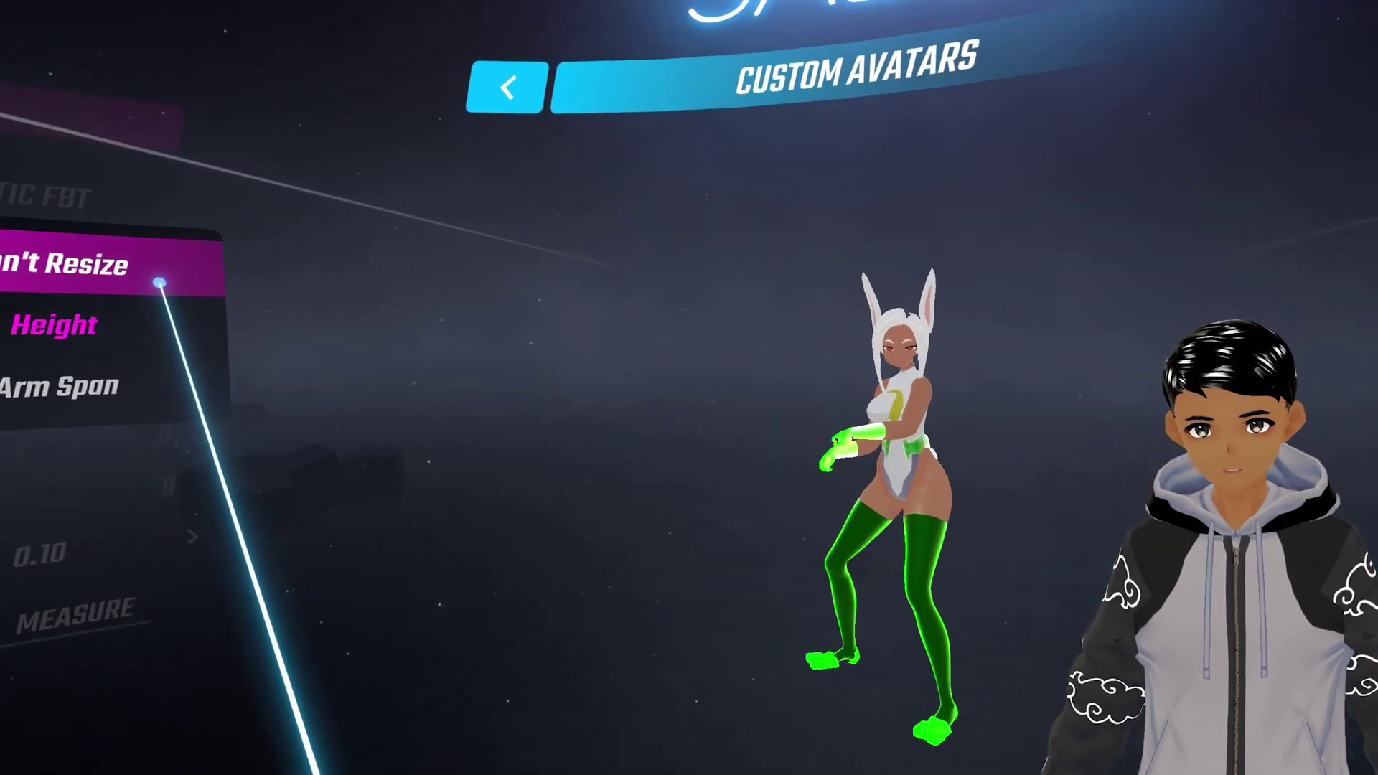
{"action": "left_click", "coordinate": [176, 281]}
Set Resize Mode to Arm Span, measure arm span, then review AVATAR SPECIFIC and AUTOMATIC FBT settings
{"action": "left_click", "coordinate": [529, 320]}
{"action": "left_click", "coordinate": [307, 314]}
{"action": "left_click", "coordinate": [297, 316]}
{"action": "left_click", "coordinate": [302, 366]}
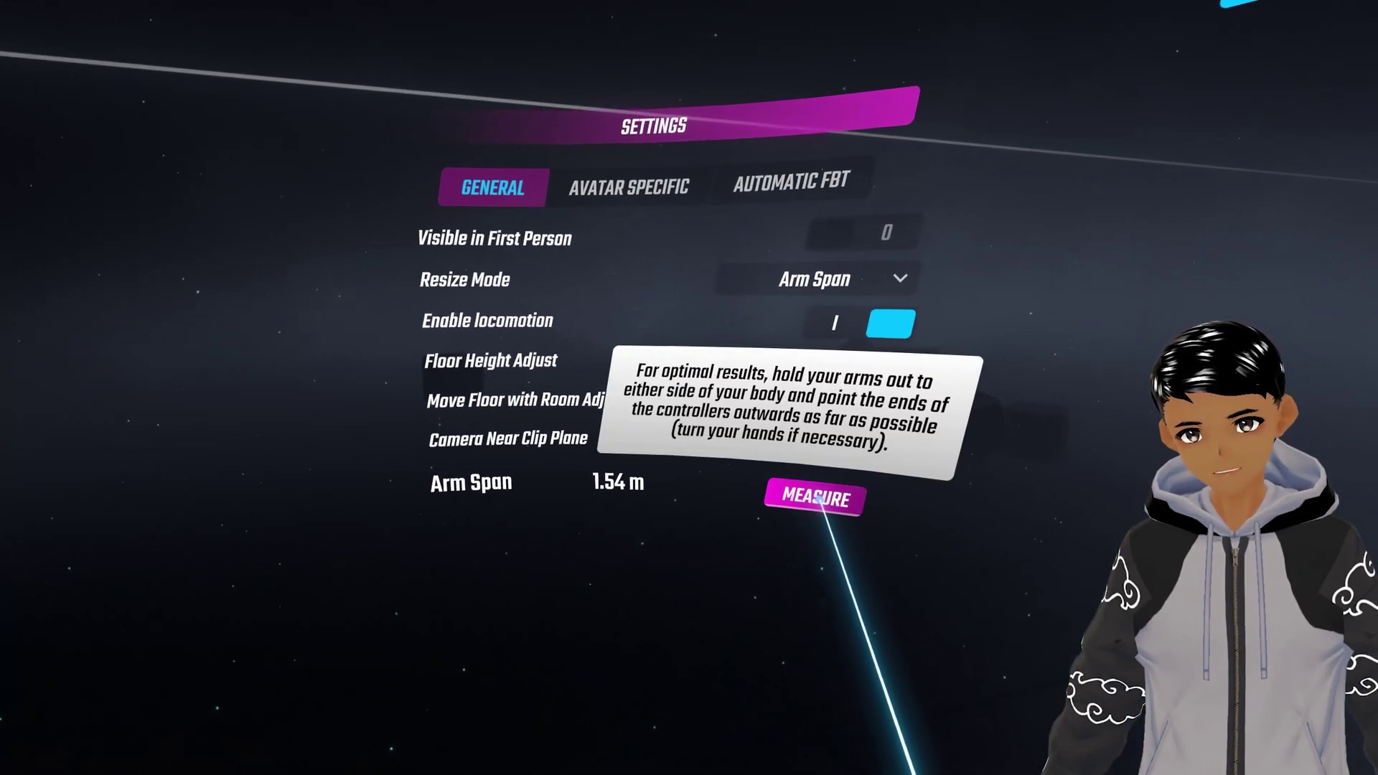
{"action": "left_click", "coordinate": [826, 491]}
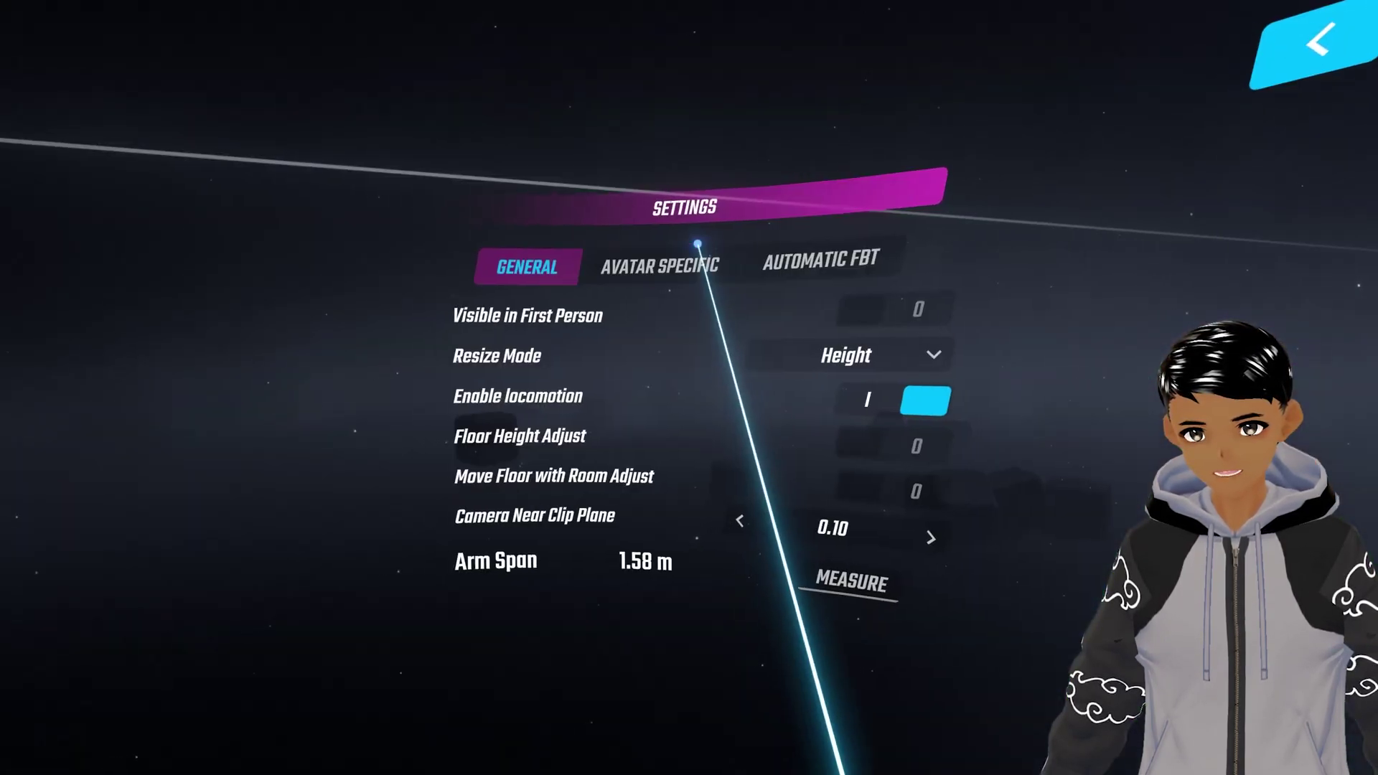
{"action": "left_click", "coordinate": [704, 248]}
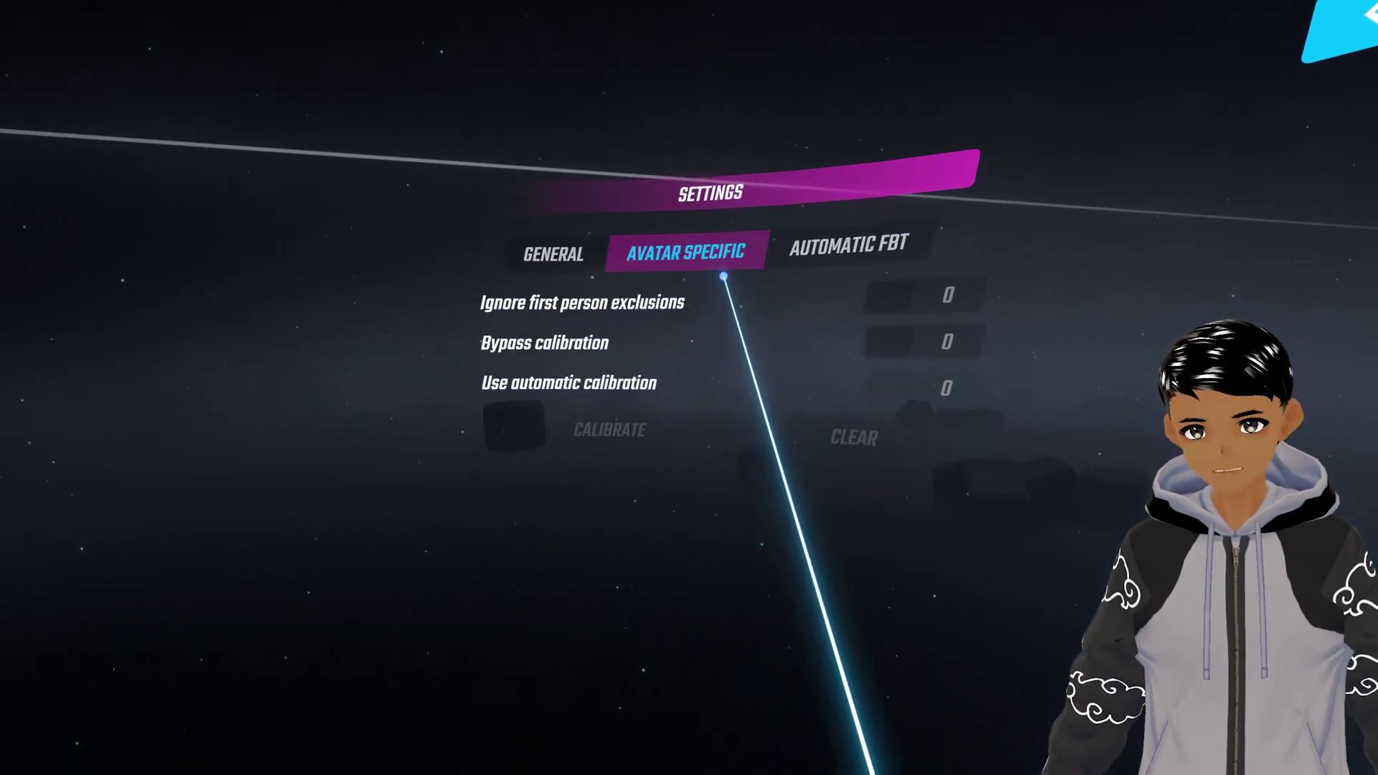
{"action": "left_click", "coordinate": [786, 248]}
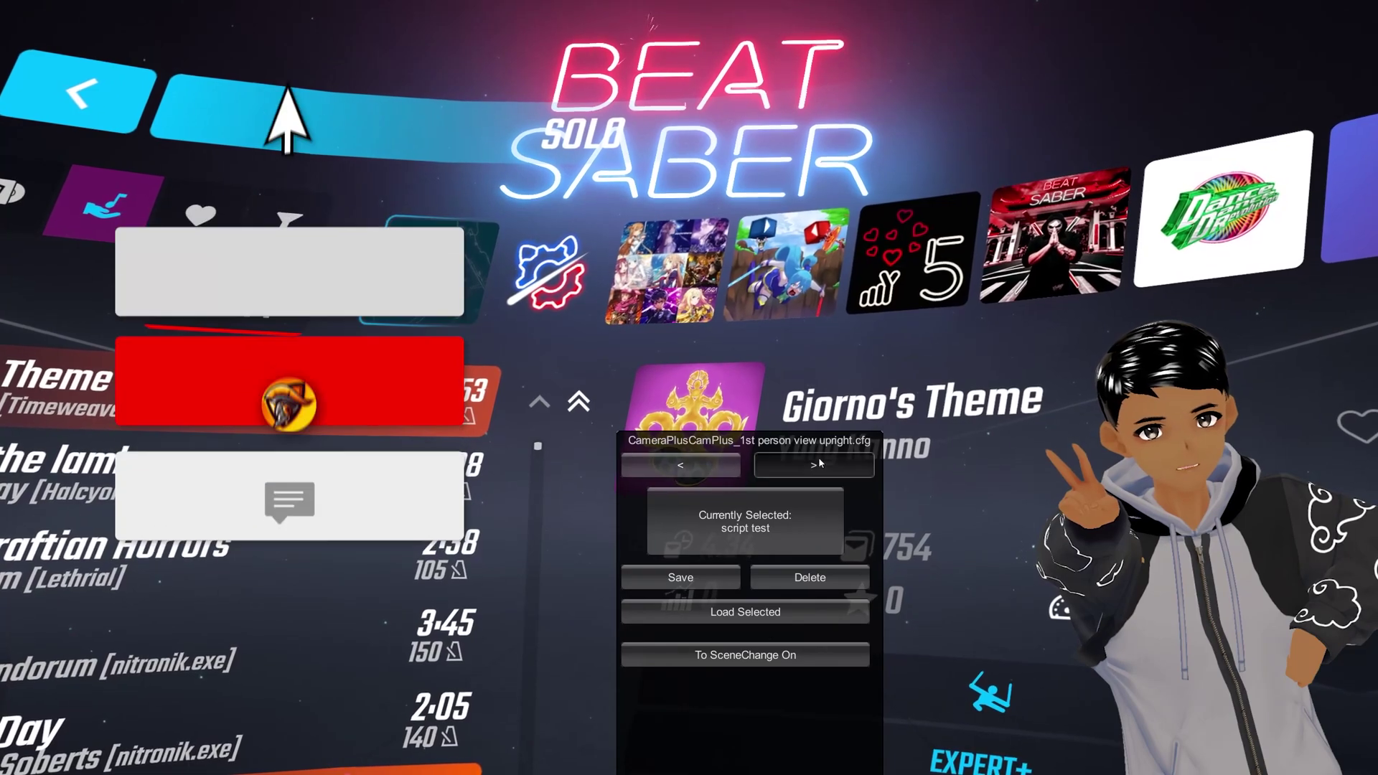
Load the '3rd person_1st person box view' CameraPlus profile as the active camera
{"action": "left_click", "coordinate": [745, 611]}
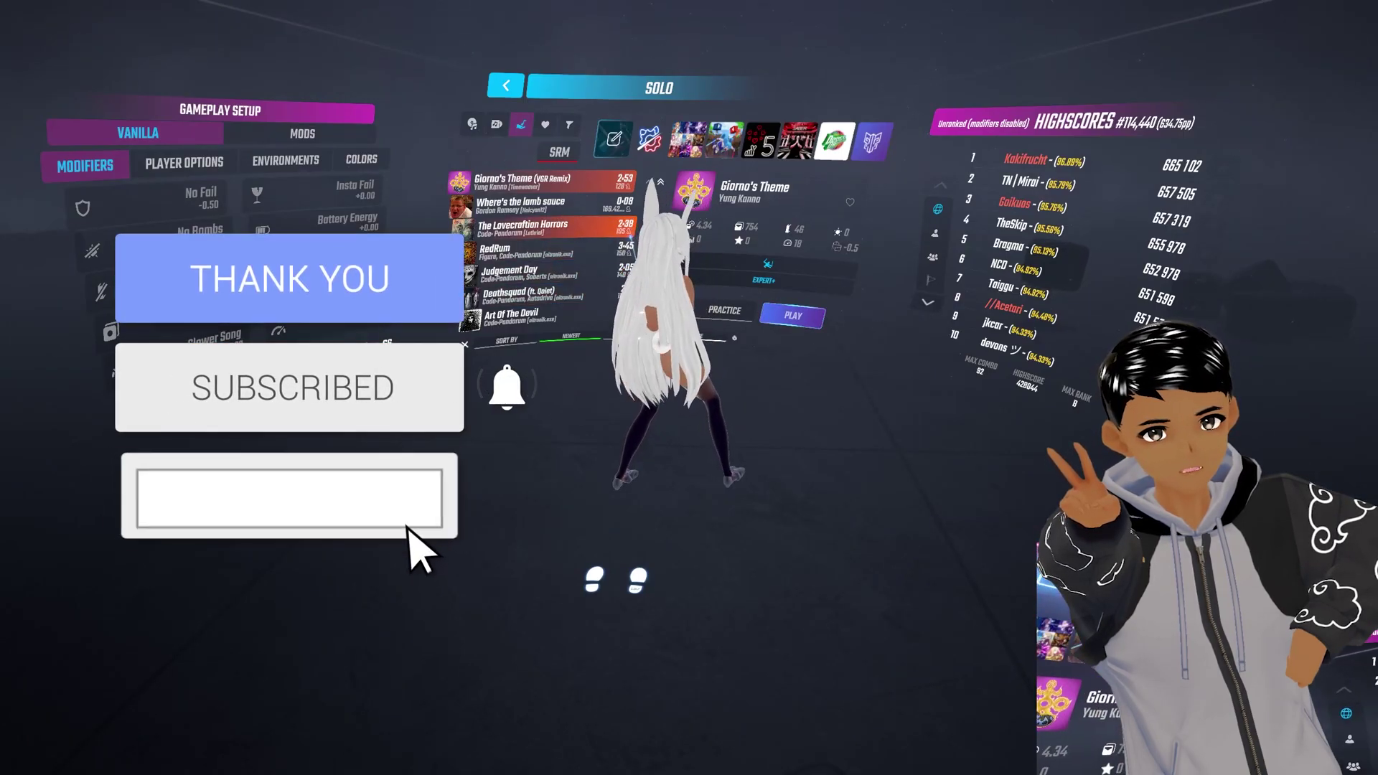